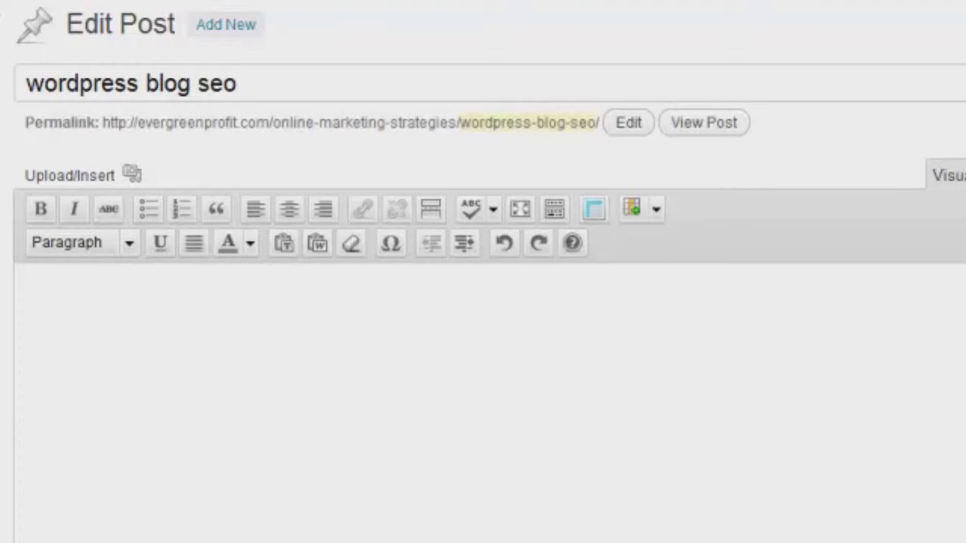
Change the post title to "Simple Blogging Leverage - Easy Wordpress Blog SEO".
drag(257, 79, 11, 91)
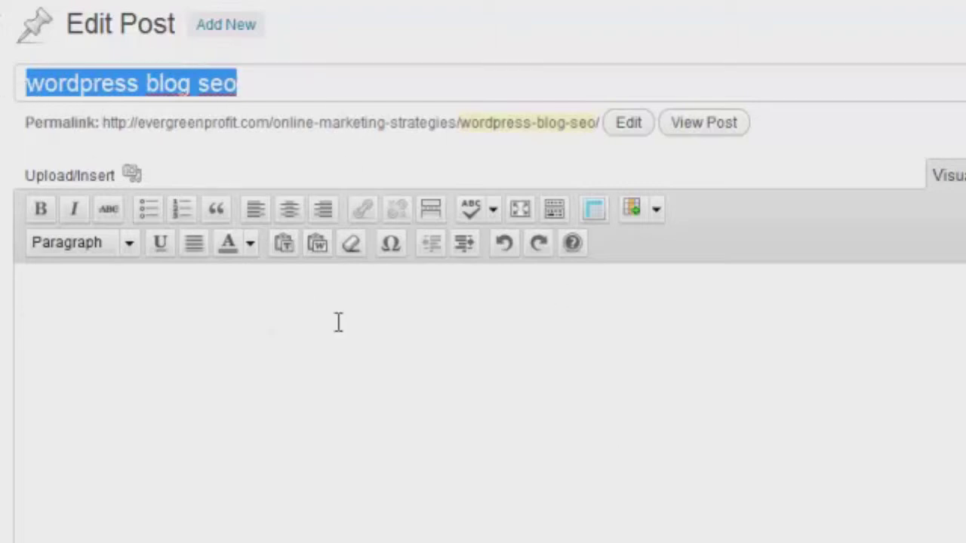
click(285, 88)
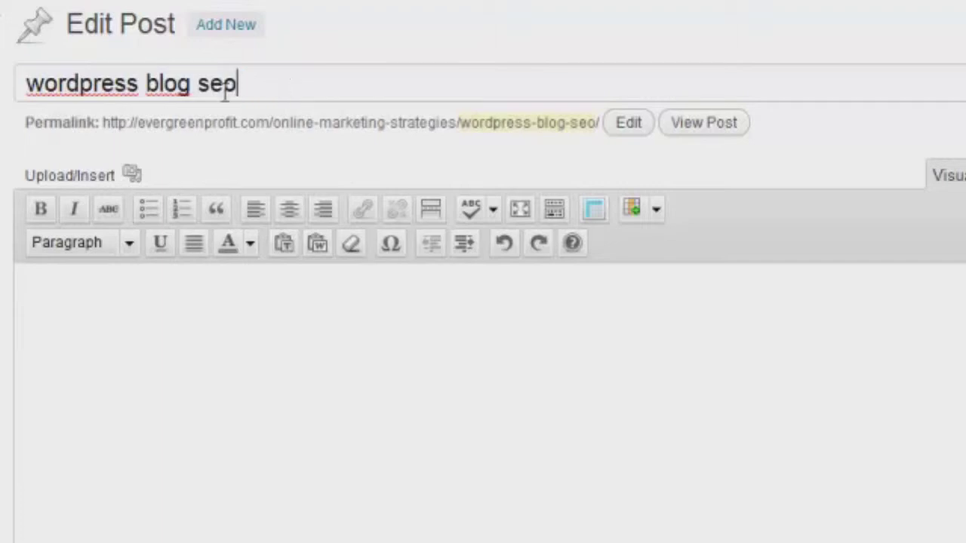
drag(295, 82, 3, 87)
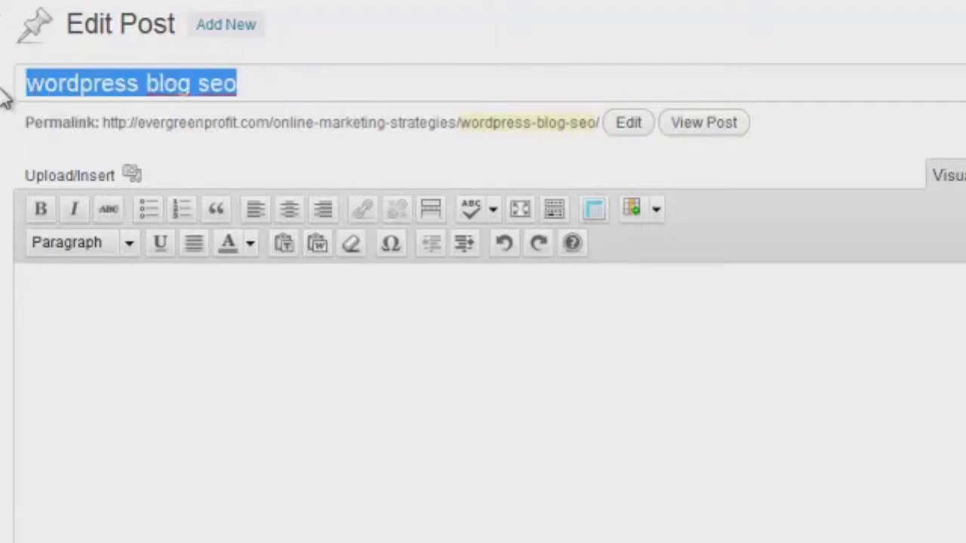
text(Wordpress Blog SEO)
key(Home)
text(Simple Blogging Leverage  - Easy)
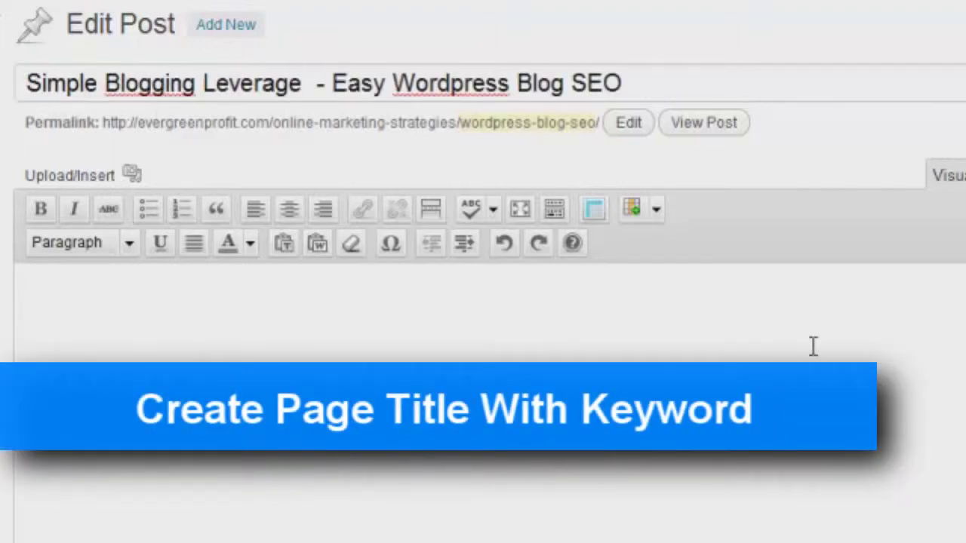
Examine the full post title and highlight the keyword phrase "Wordpress Blog SEO" within it.
drag(667, 71, 23, 115)
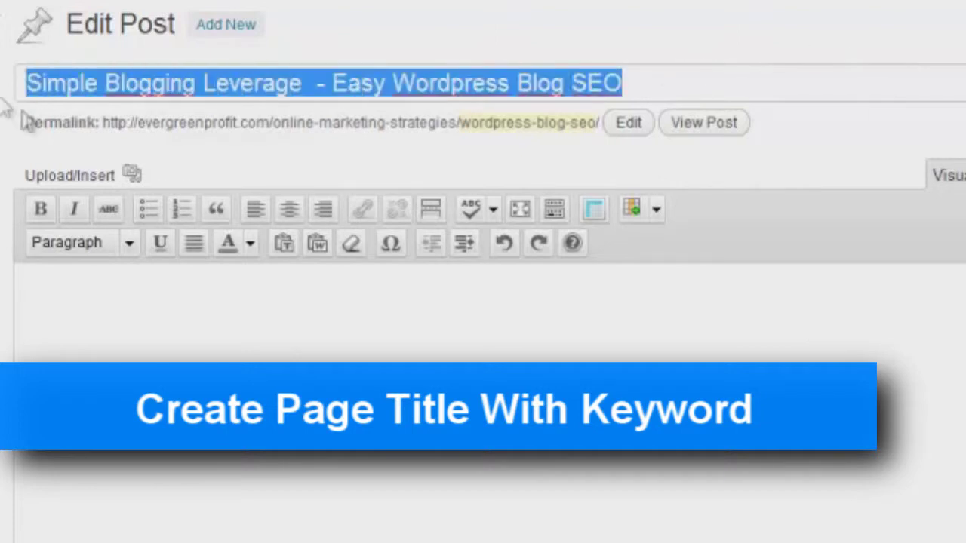
click(355, 347)
click(641, 80)
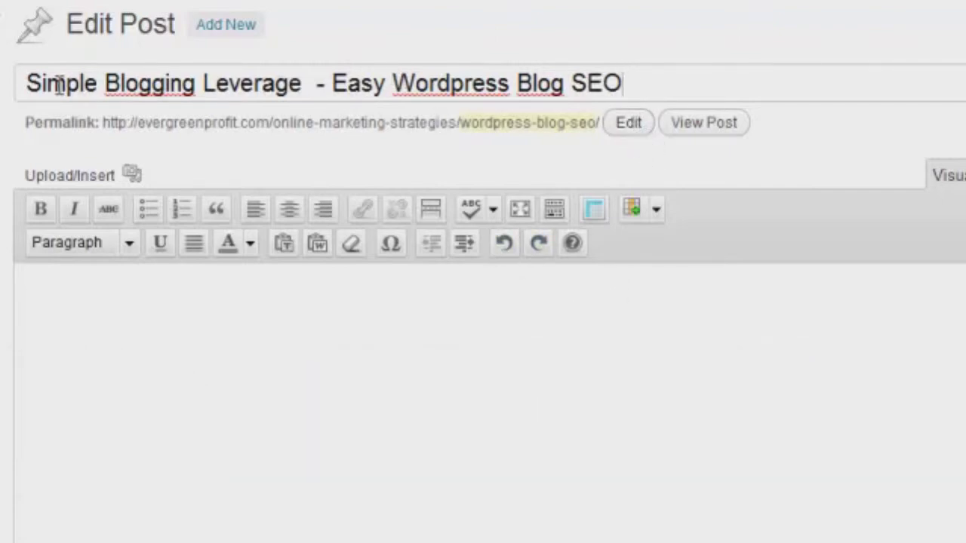
drag(28, 83, 646, 67)
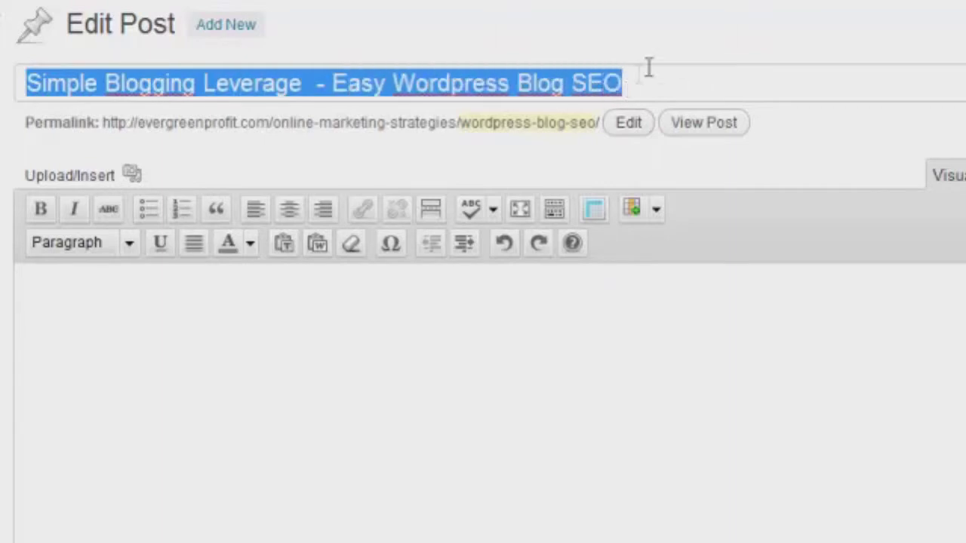
click(655, 77)
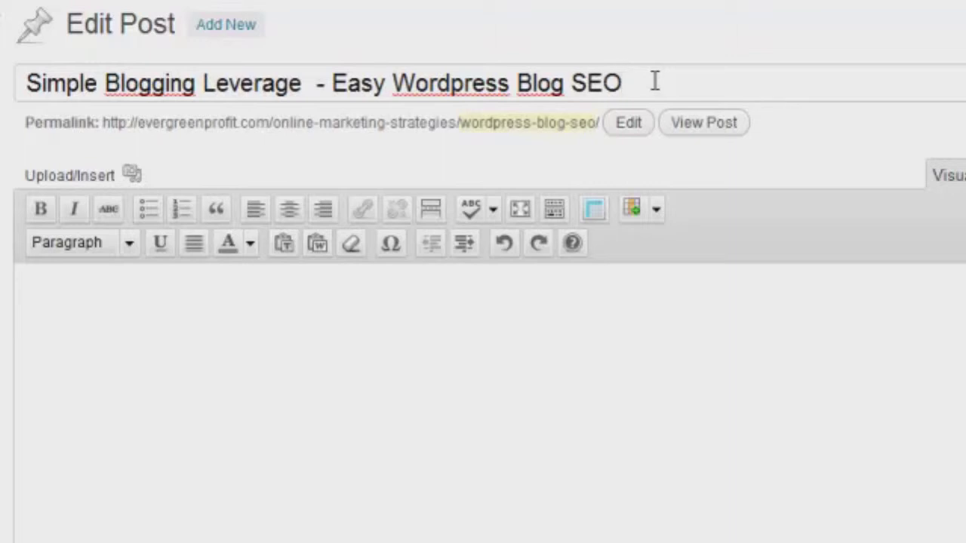
drag(656, 82, 393, 84)
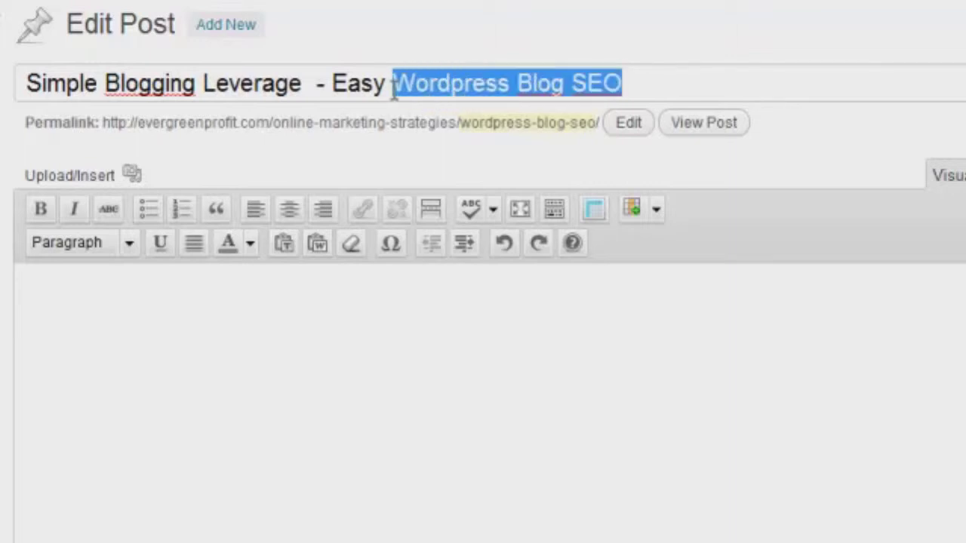
click(652, 80)
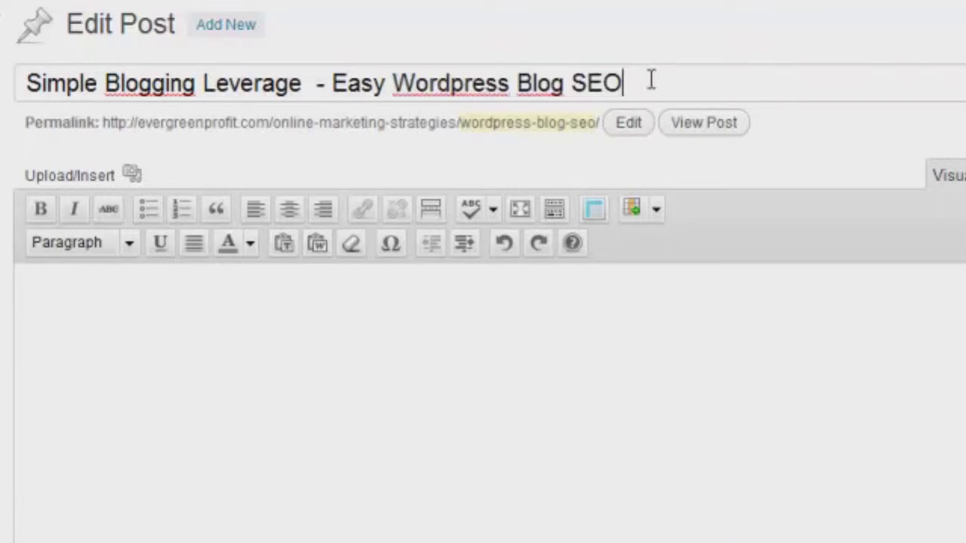
drag(393, 80, 643, 86)
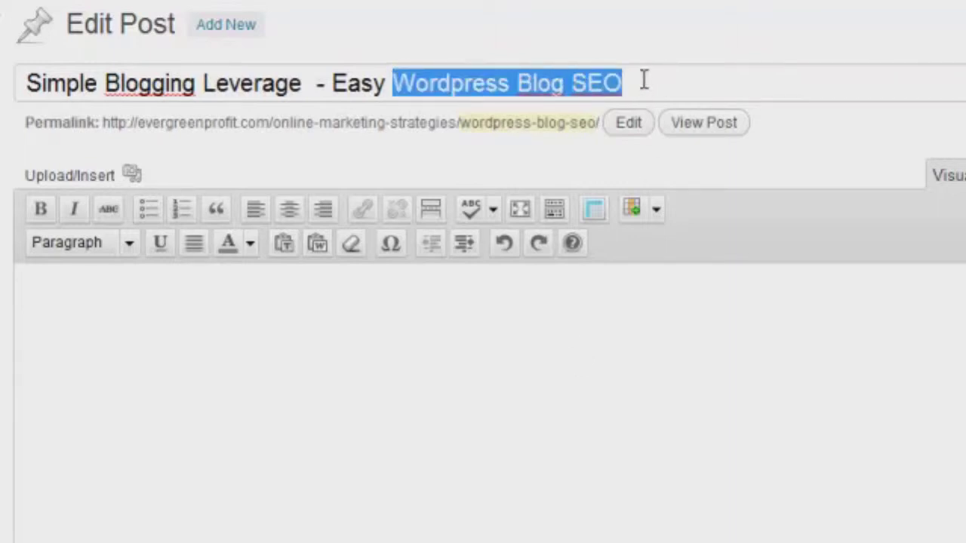
click(644, 80)
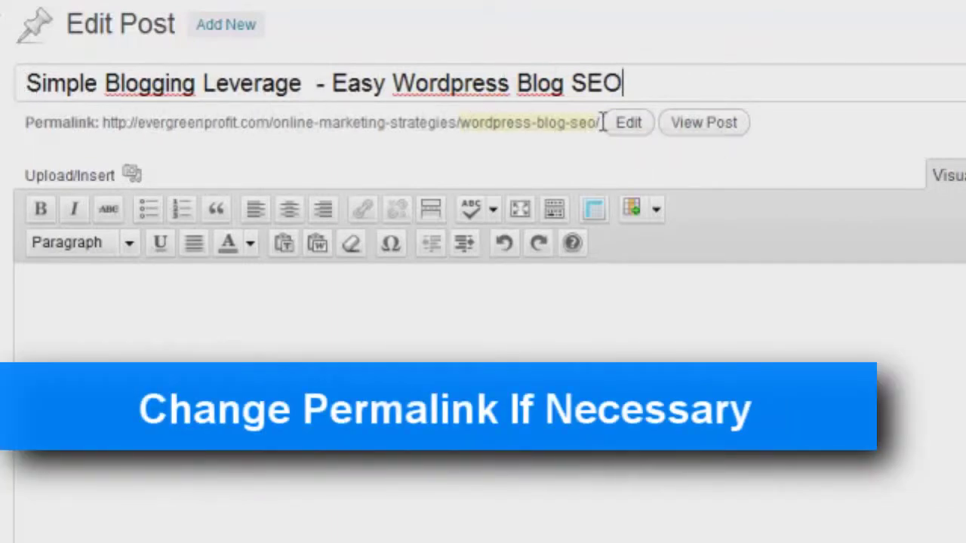
Open the permalink slug for editing and confirm it as wordpress-blog-seo.
drag(602, 121, 103, 120)
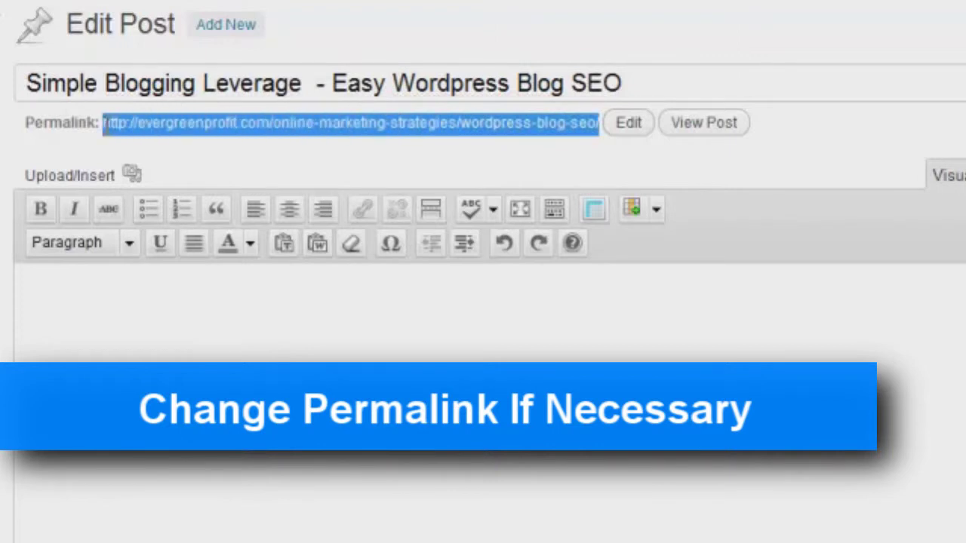
click(667, 151)
click(634, 124)
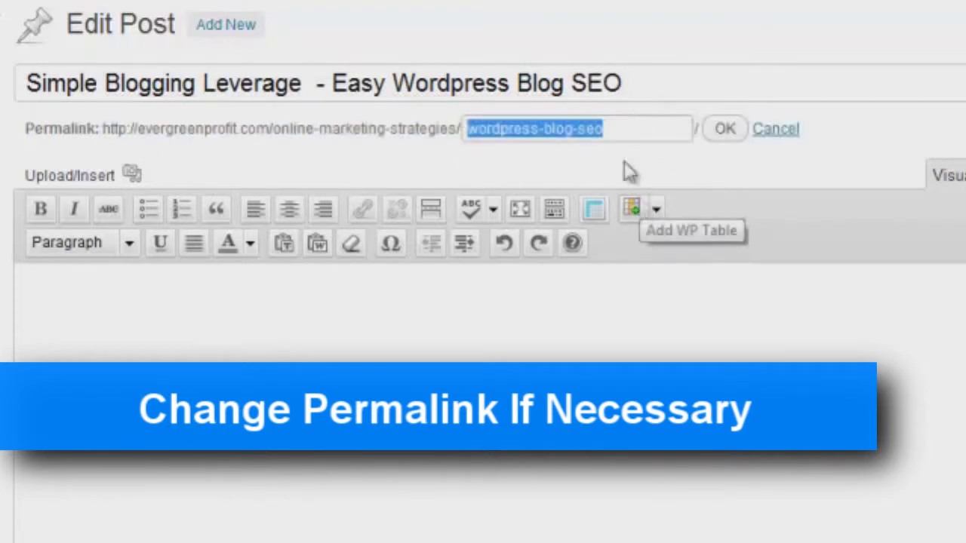
click(551, 132)
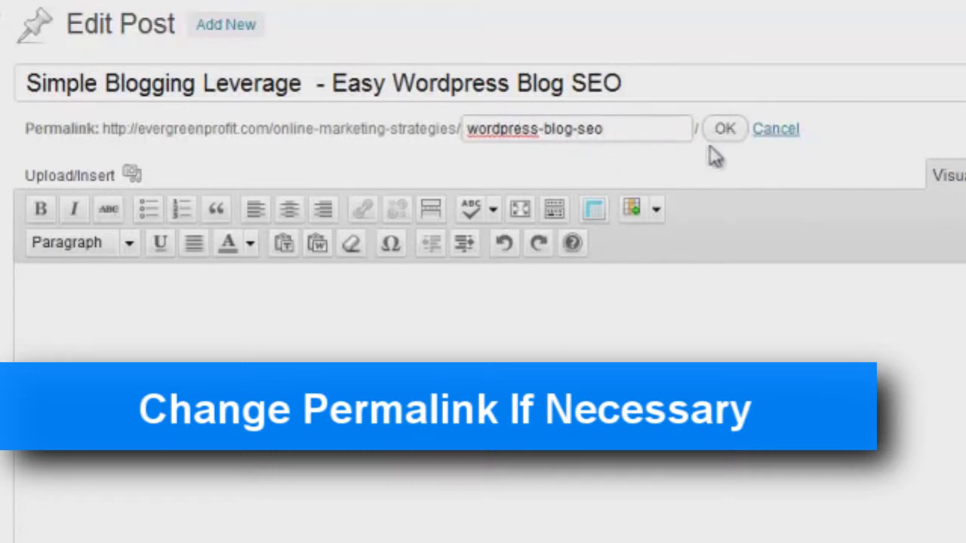
click(726, 130)
click(652, 329)
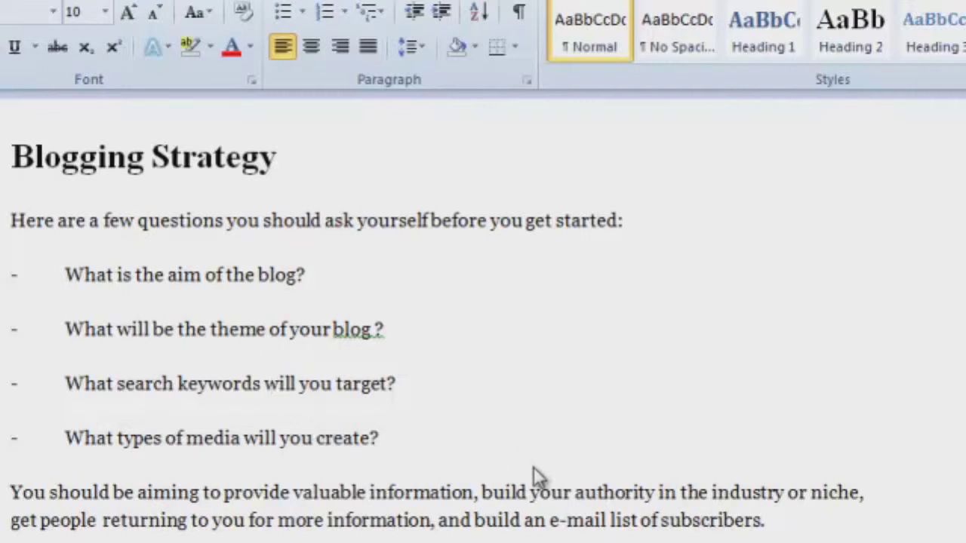
Switch to the Word document and apply the Heading 2 style to the "Blogging Strategy" title.
drag(291, 157, 11, 158)
click(850, 30)
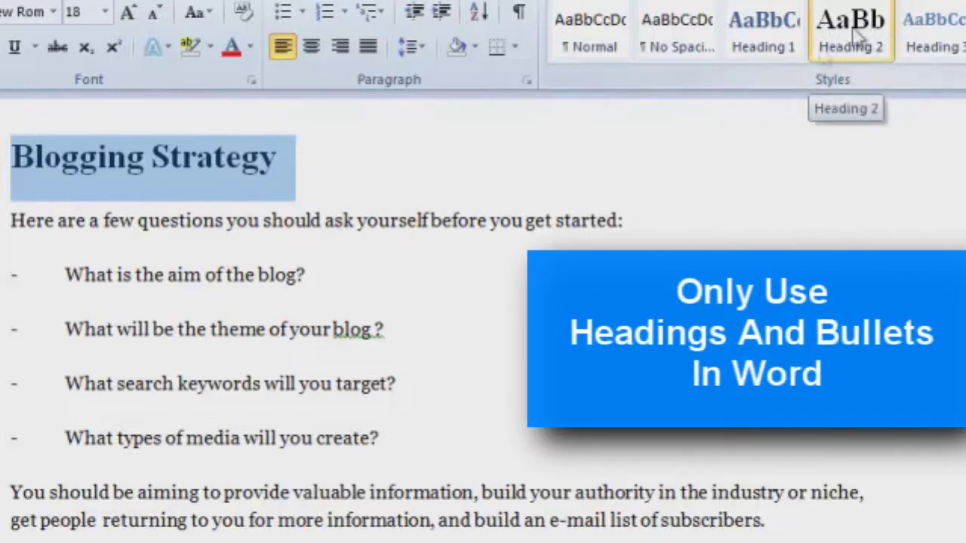
click(340, 157)
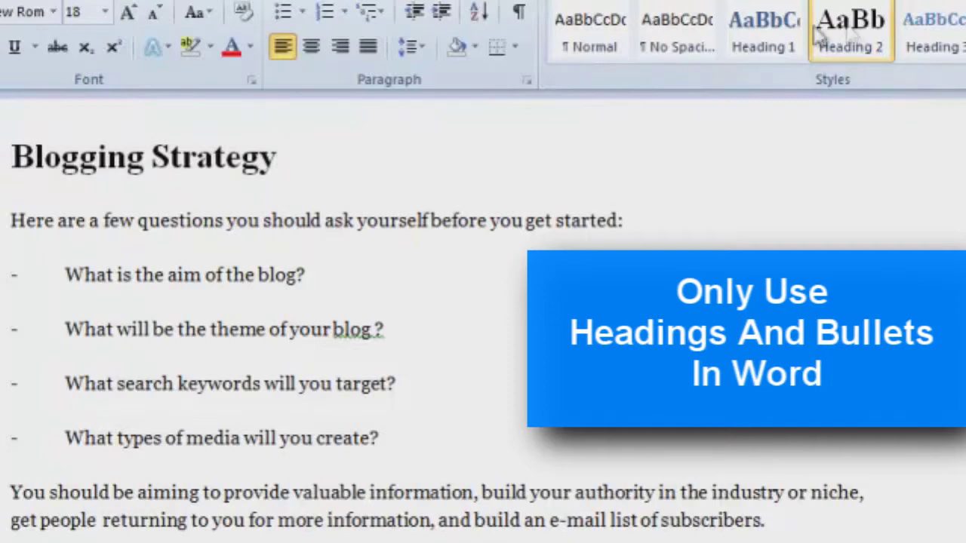
click(766, 30)
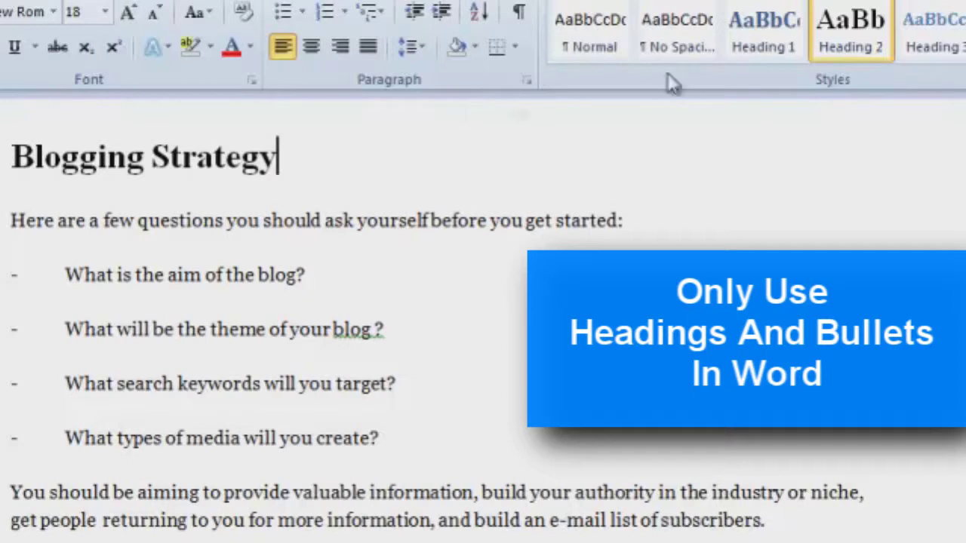
Examine the body text and the list of four questions under the "Blogging Strategy" heading.
click(443, 287)
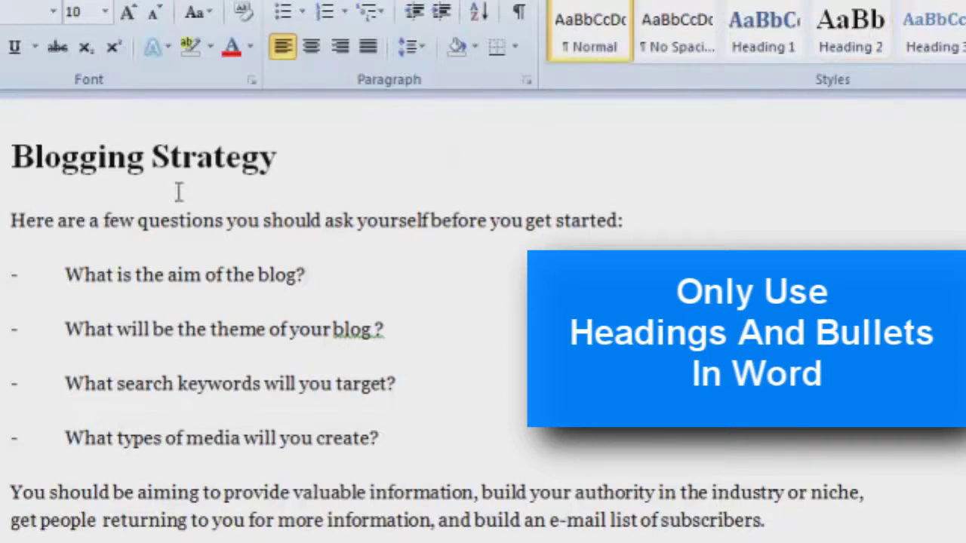
click(504, 386)
click(522, 451)
drag(380, 440, 71, 296)
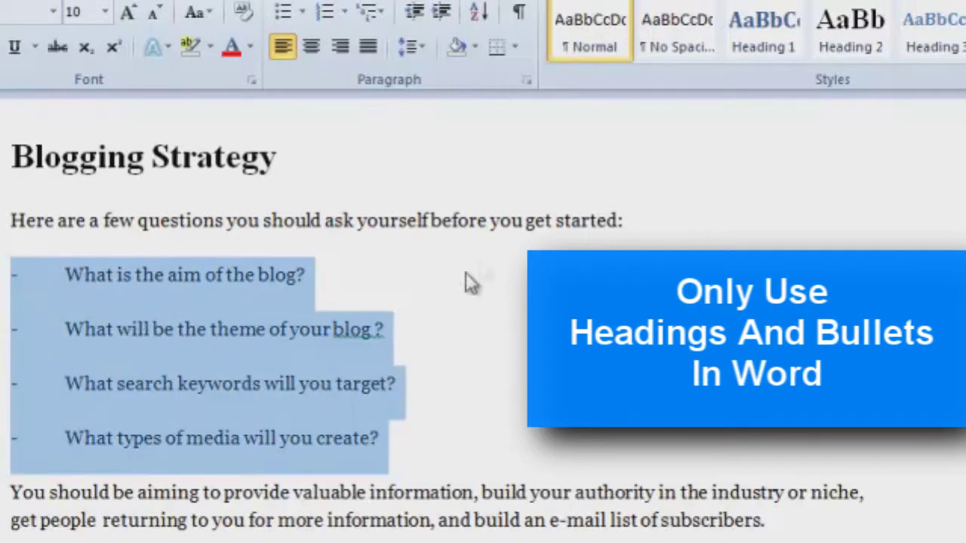
click(683, 218)
scroll(512, 279, down, 1)
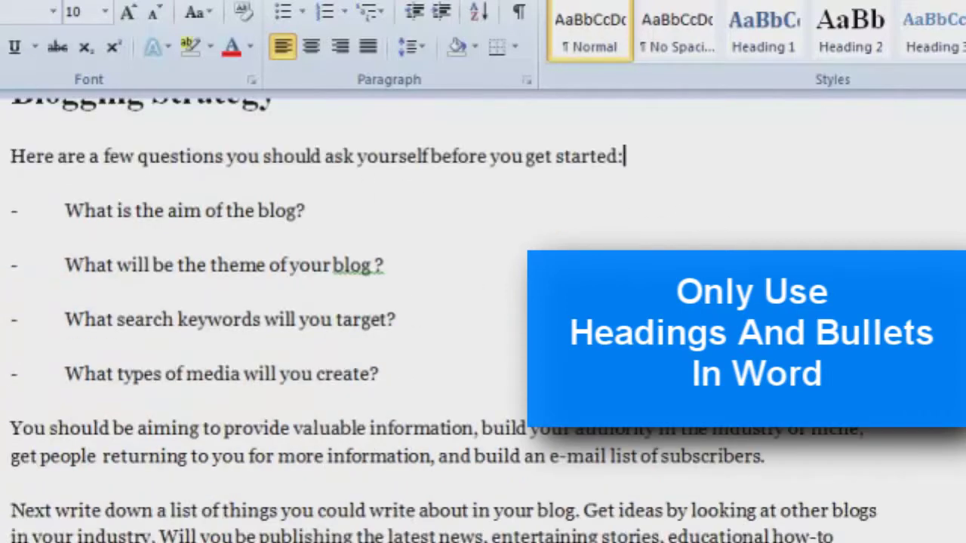
scroll(512, 279, up, 1)
scroll(513, 280, up, 1)
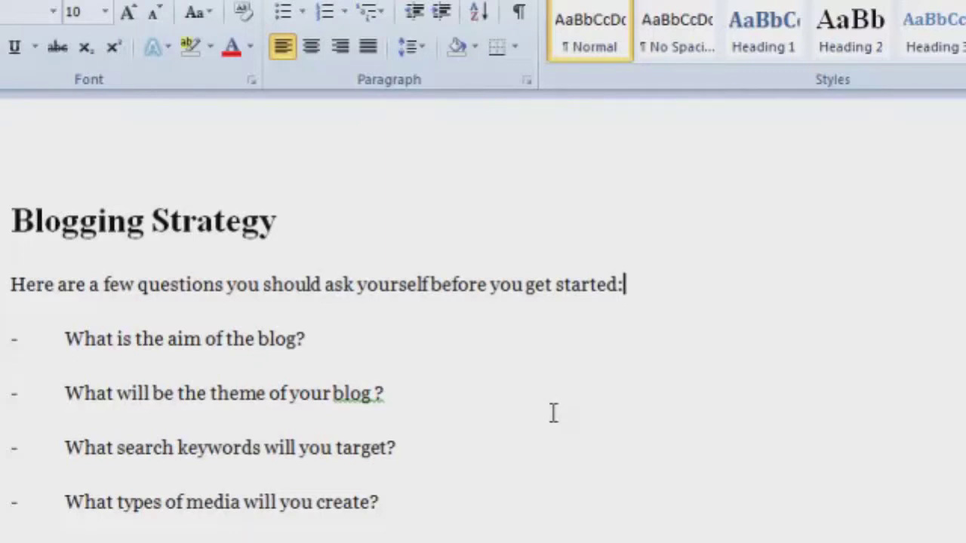
Copy the entire Word document and paste it into the body of the WordPress post.
click(306, 219)
click(391, 284)
right_click(369, 210)
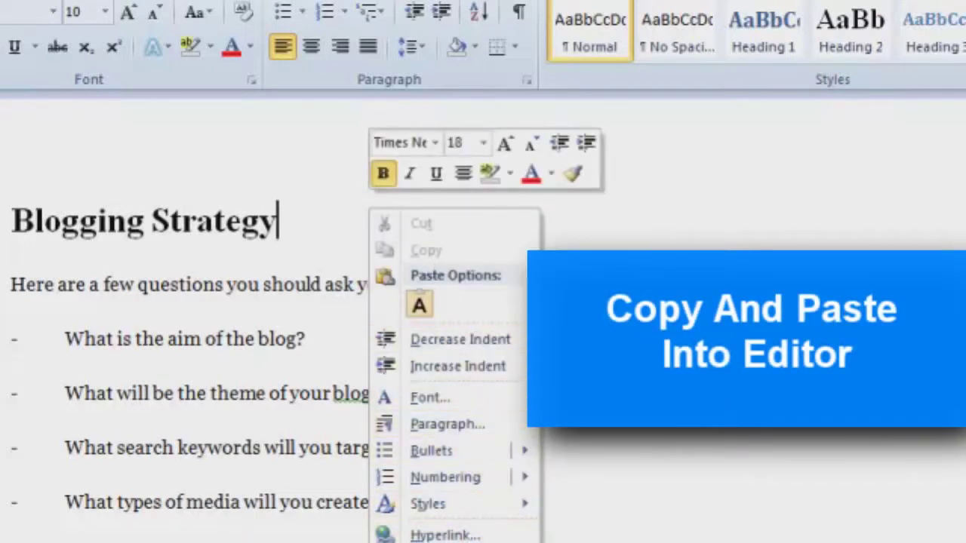
key(Escape)
key(ctrl+a)
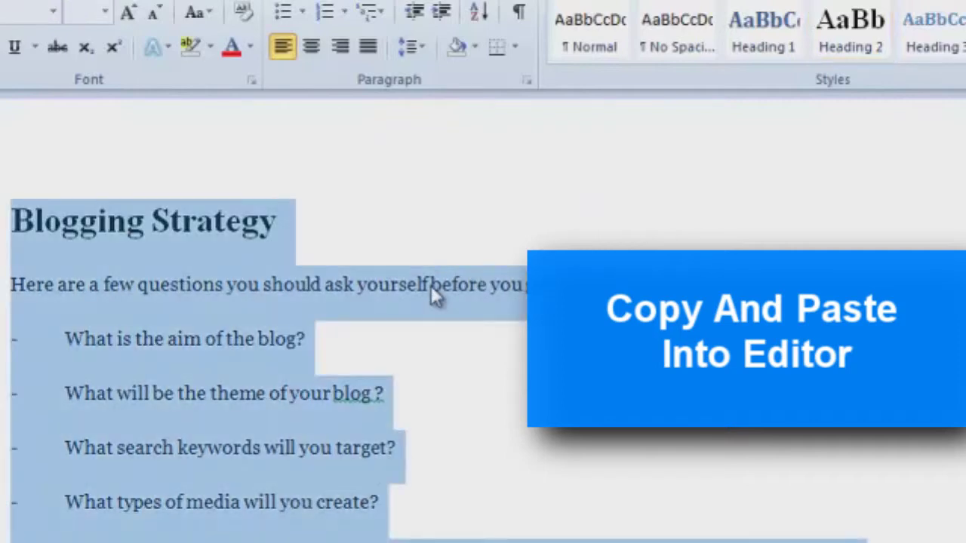
right_click(432, 287)
click(489, 328)
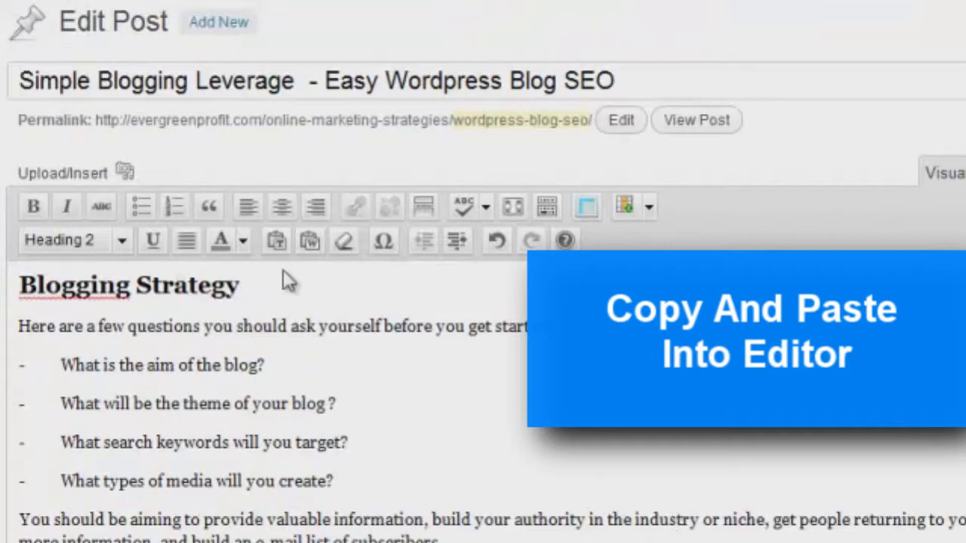
Review the pasted post's headings, paragraphs and lists, checking the format assigned to the "Wordpress blogs SEO" heading.
click(369, 357)
scroll(351, 341, down, 5)
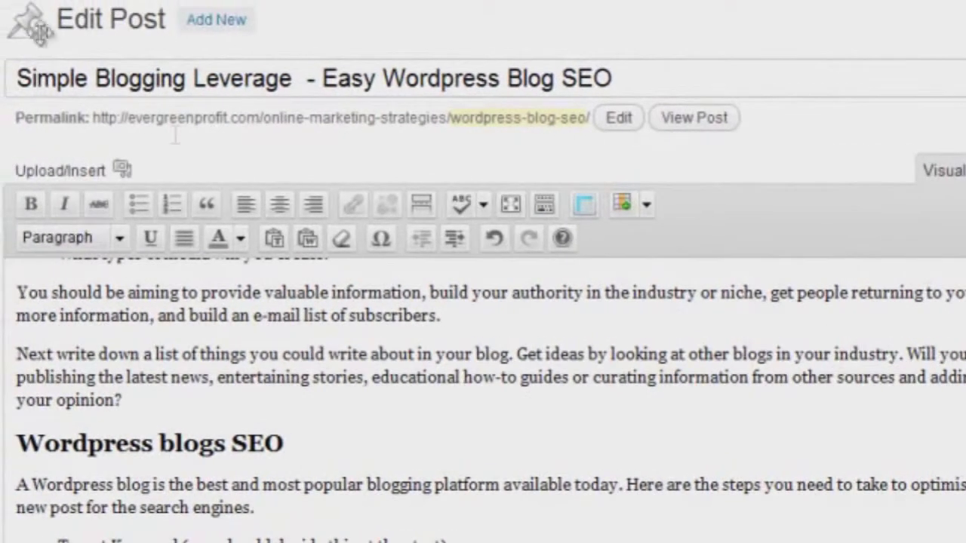
click(354, 424)
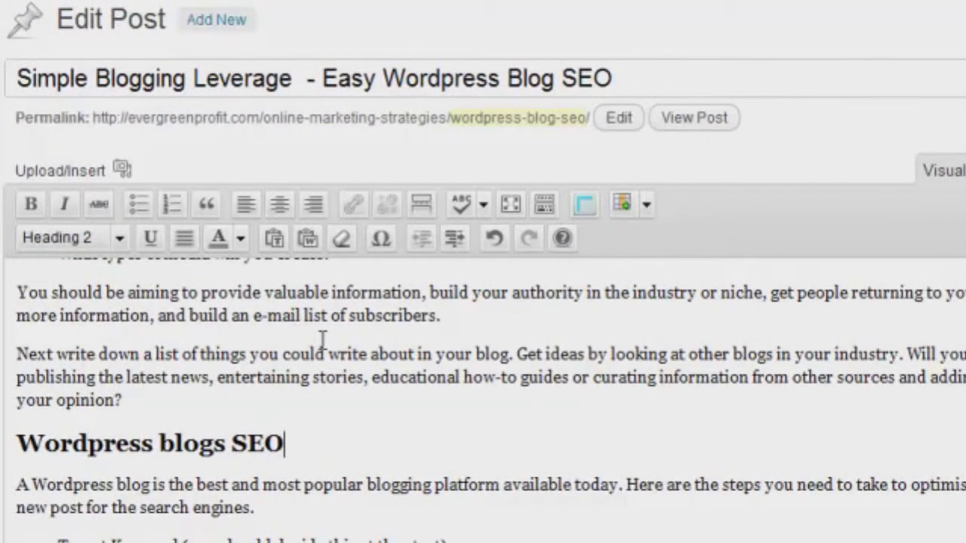
scroll(323, 341, down, 3)
scroll(344, 344, down, 1)
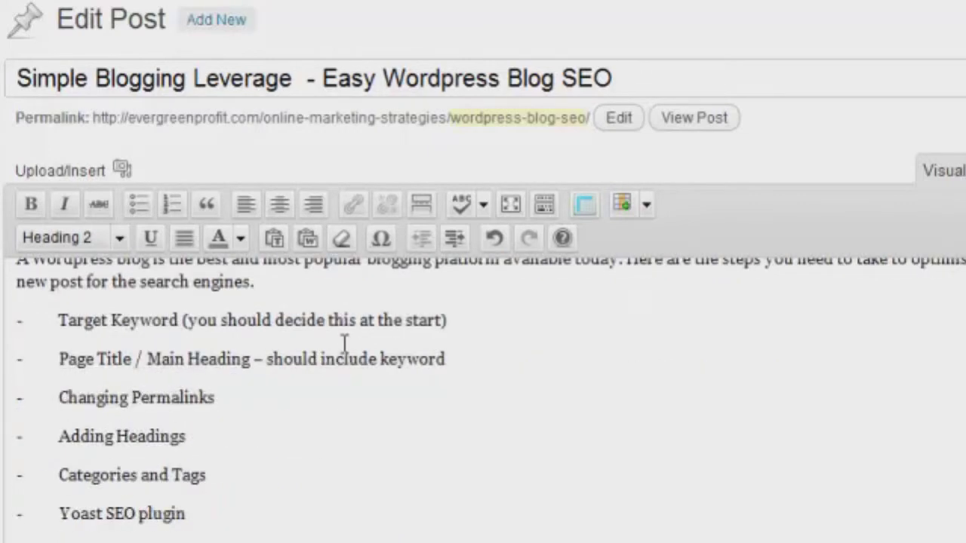
scroll(345, 343, down, 2)
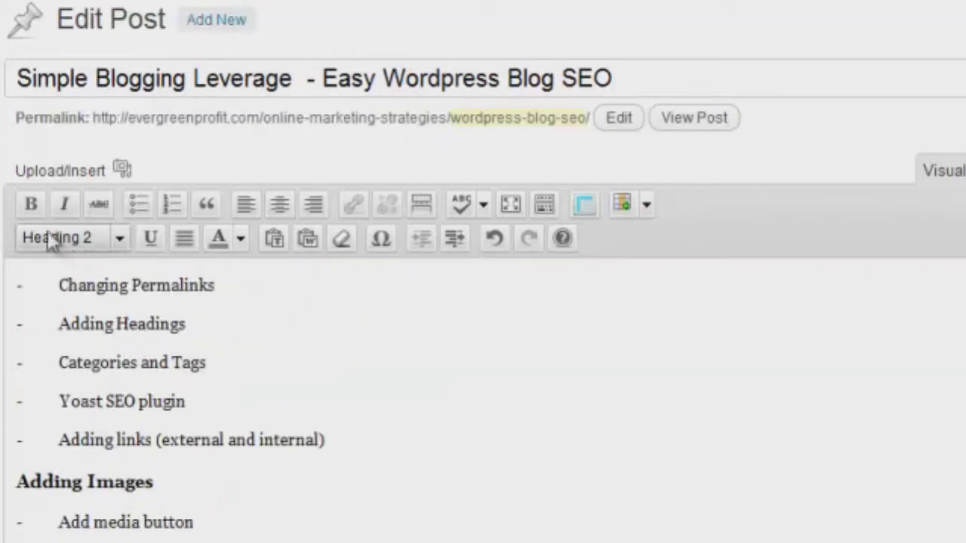
scroll(238, 369, up, 4)
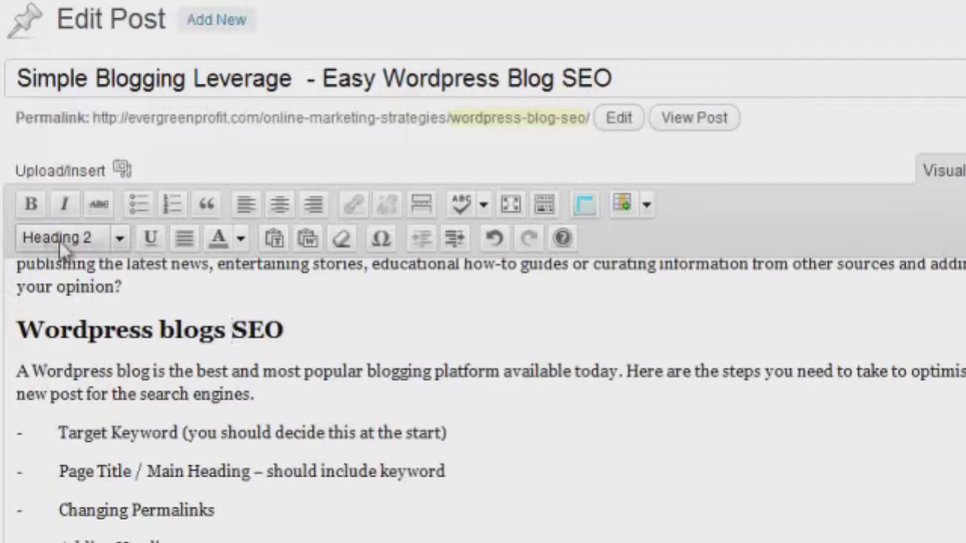
scroll(138, 338, down, 5)
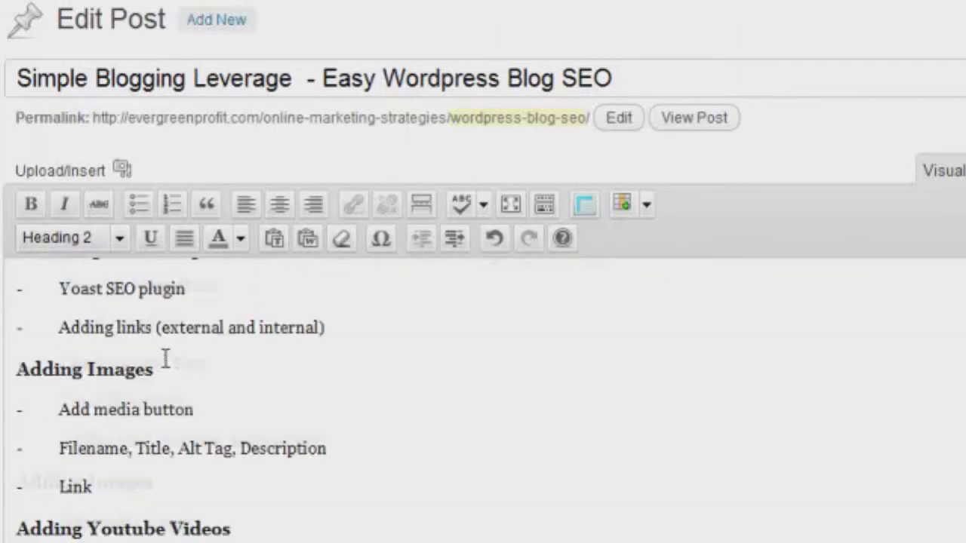
click(155, 327)
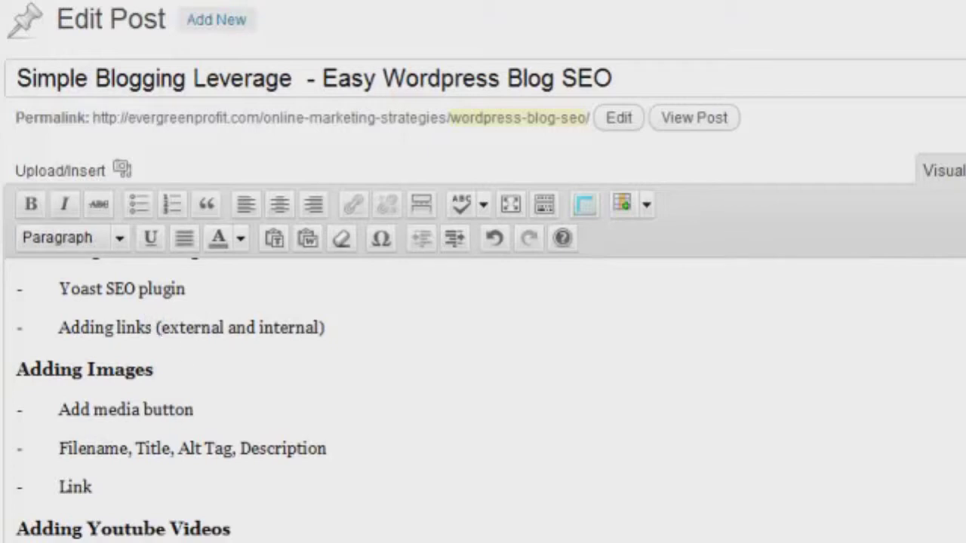
scroll(483, 400, down, 4)
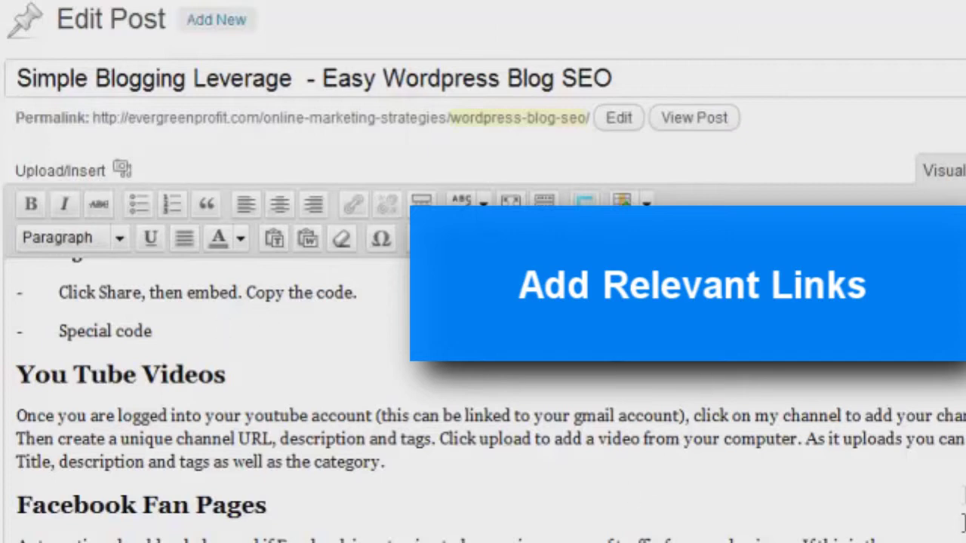
drag(841, 415, 758, 421)
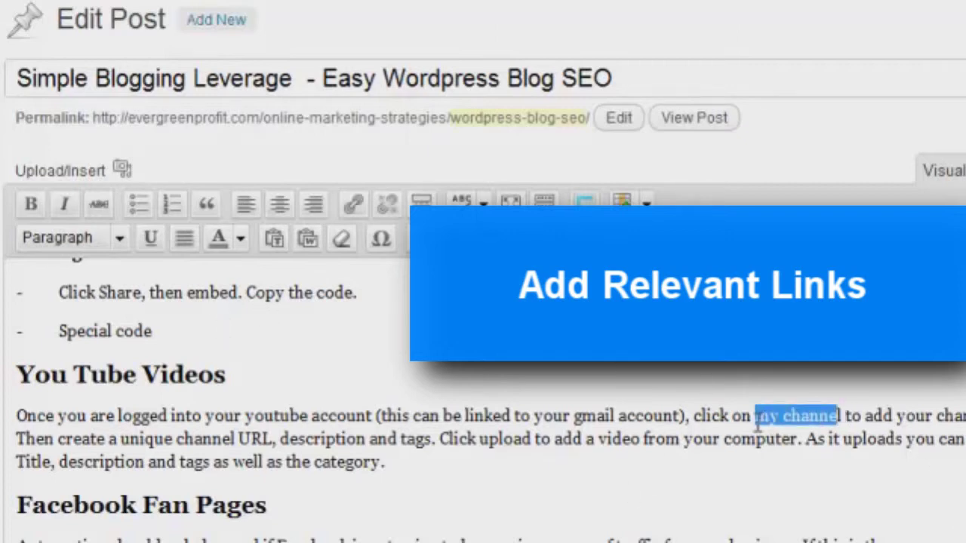
click(840, 415)
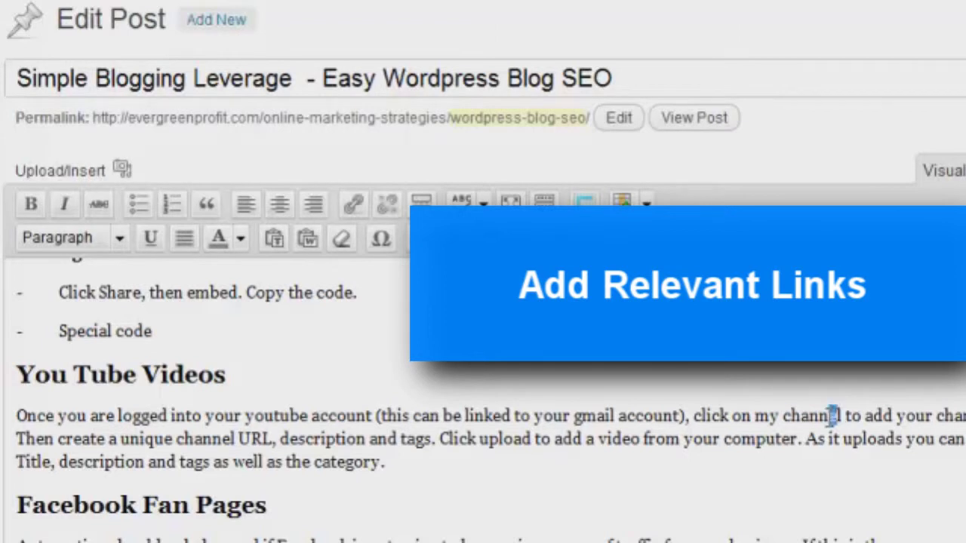
drag(840, 416, 758, 427)
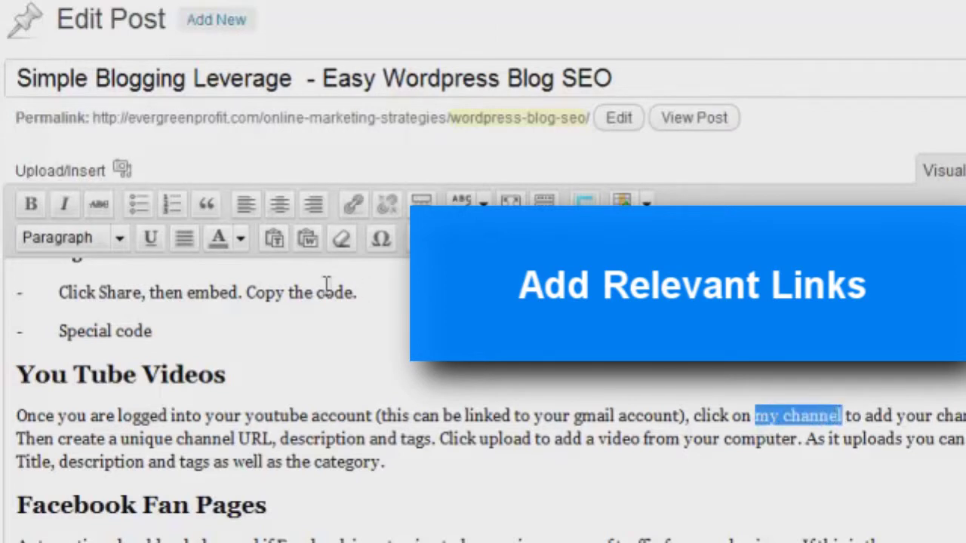
click(353, 204)
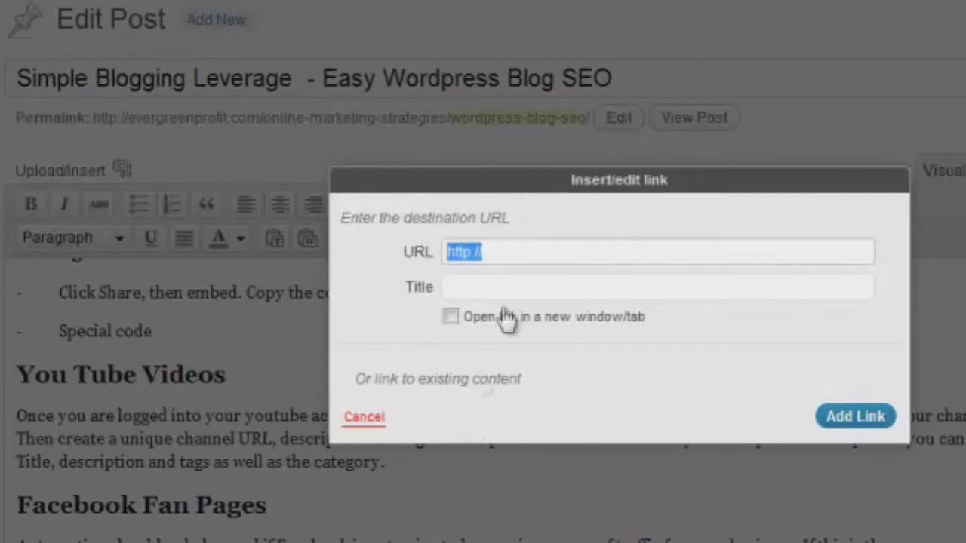
text(http://www.youtube.com/user/EvergreenProfit)
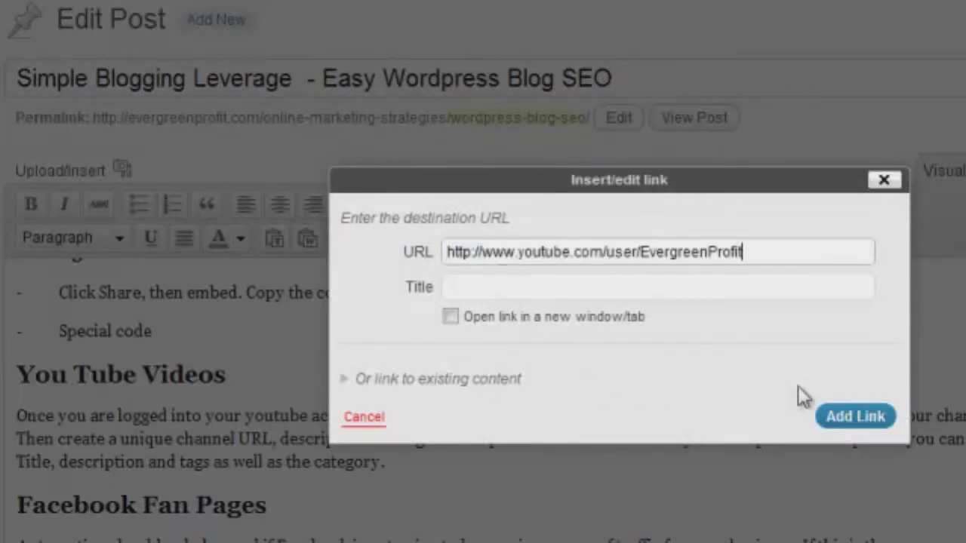
click(572, 287)
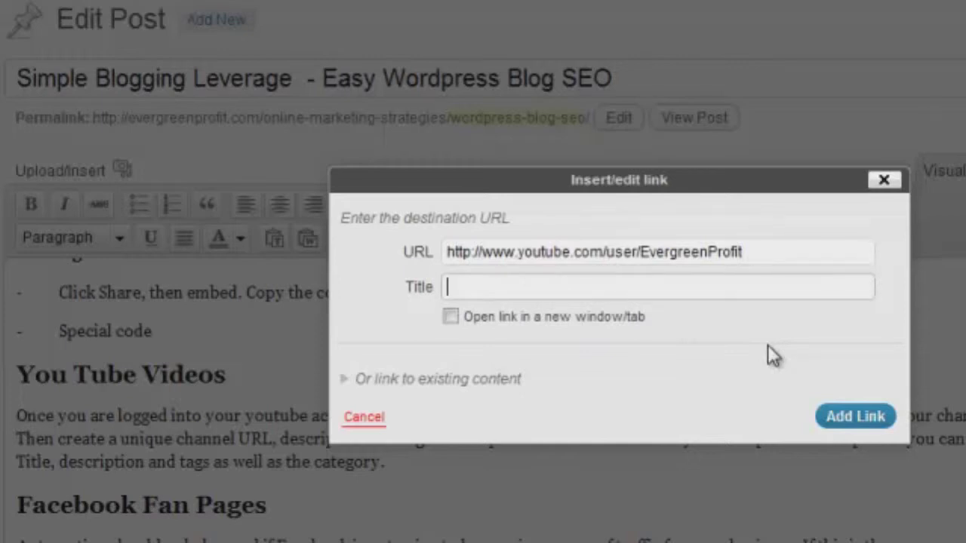
text(Evergreen Profit Channel)
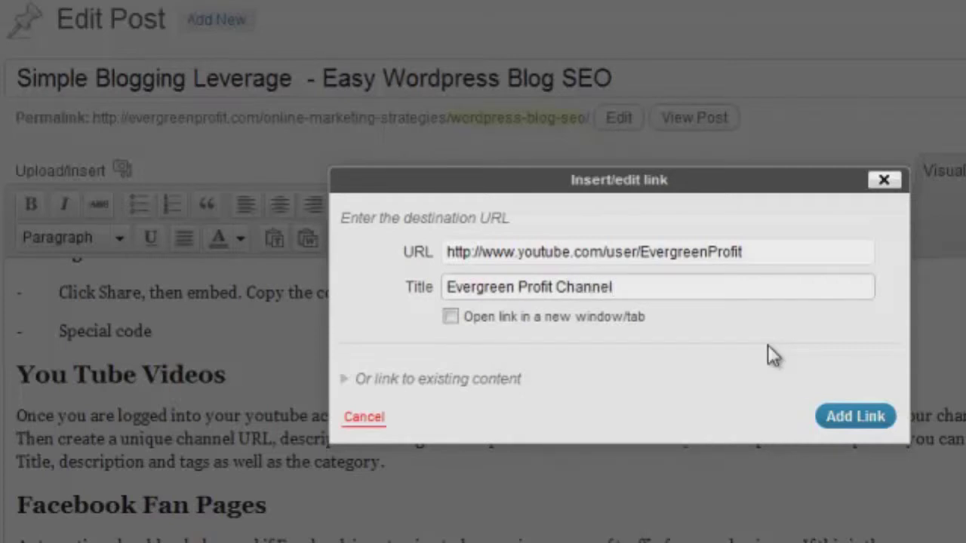
click(839, 420)
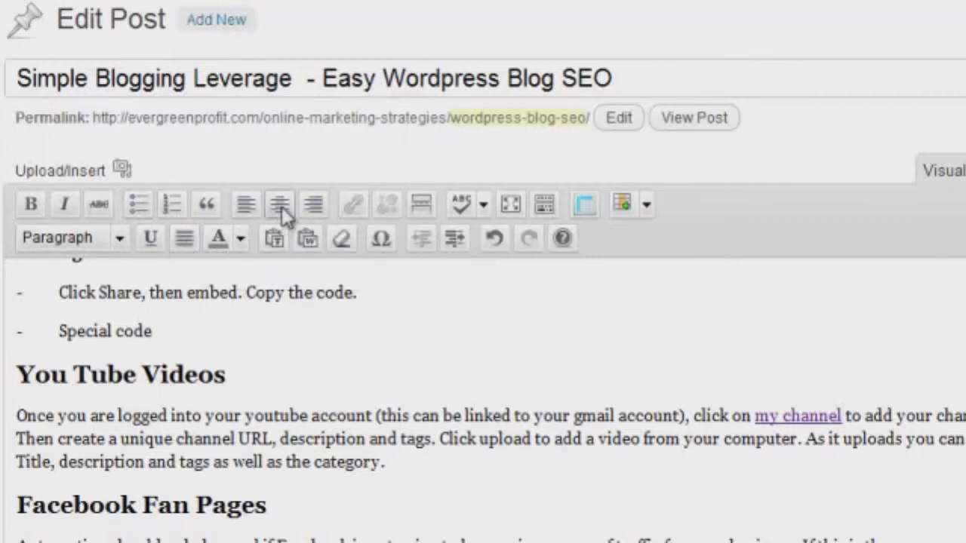
Place the cursor at the end of the "Wordpress blogs SEO" heading and open the media settings for wordpress.jpg.
click(359, 365)
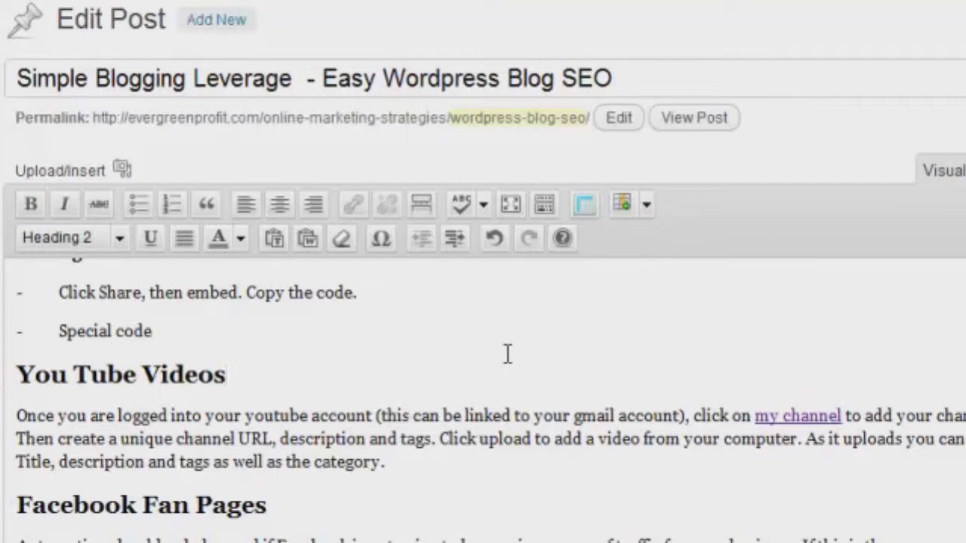
scroll(508, 355, down, 3)
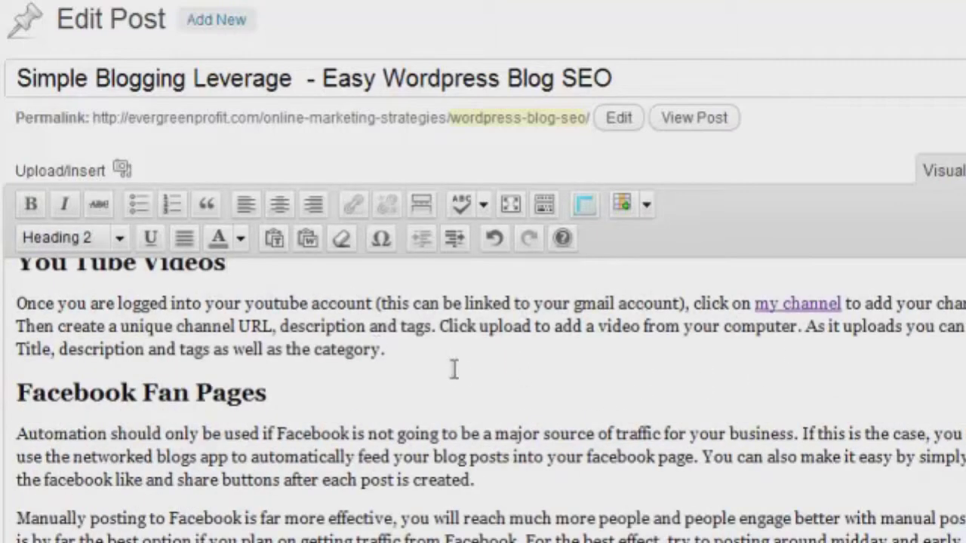
scroll(463, 380, down, 3)
scroll(463, 380, down, 3)
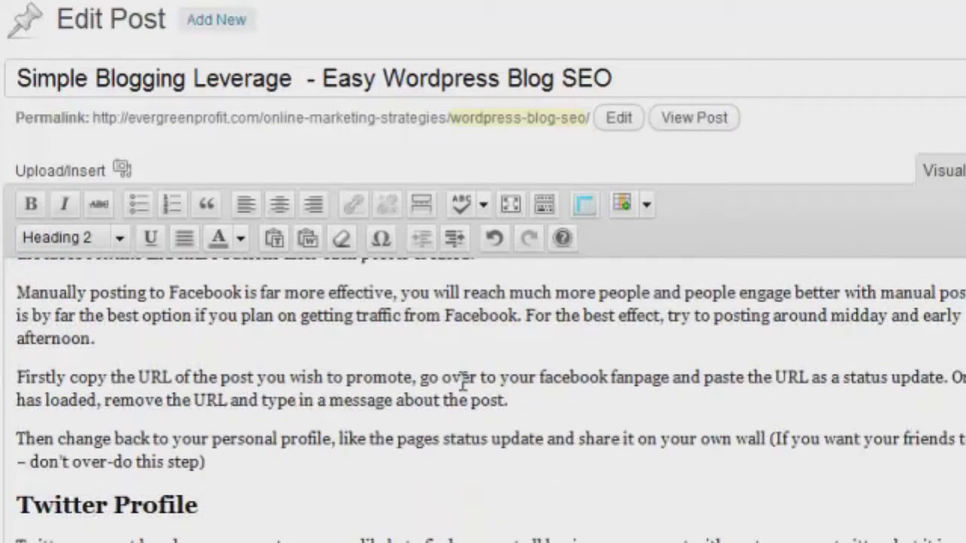
scroll(465, 380, down, 3)
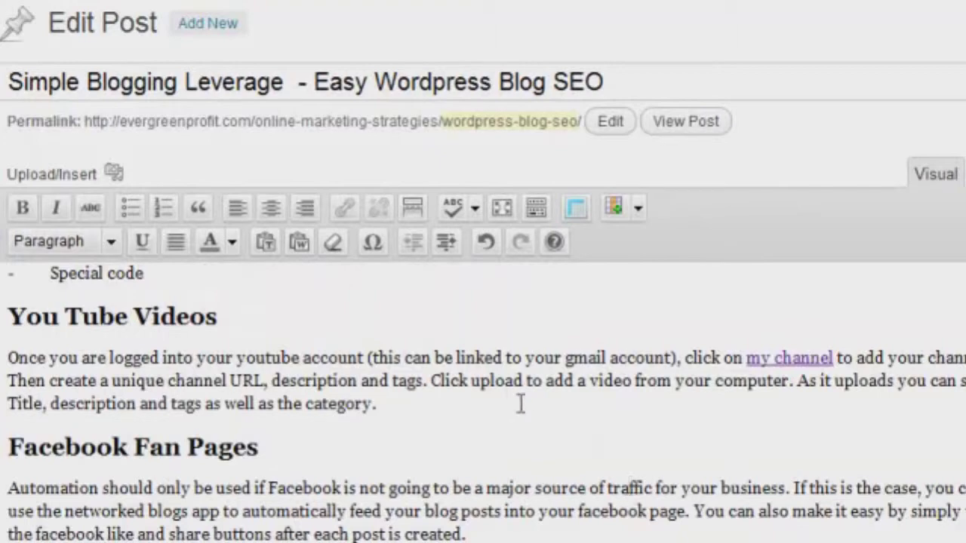
scroll(498, 398, up, 15)
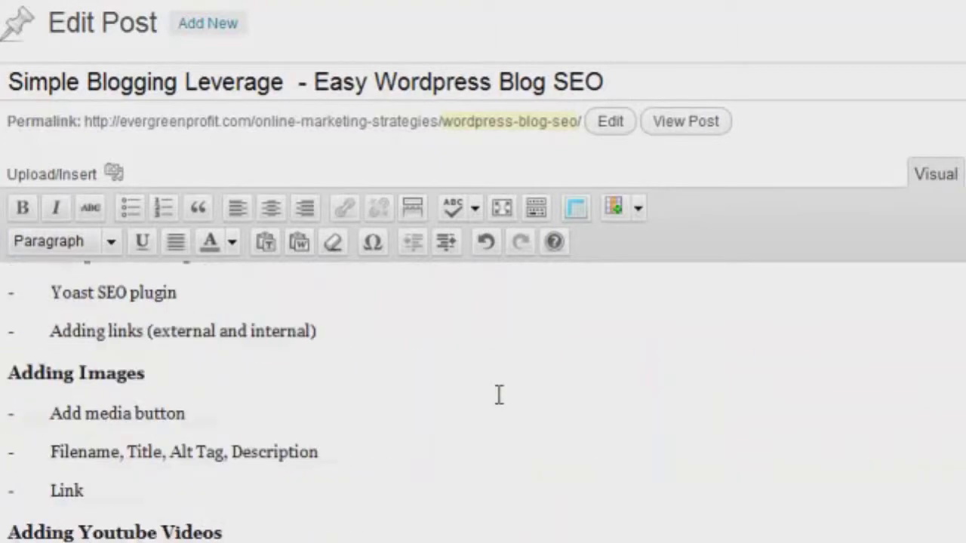
scroll(485, 398, down, 3)
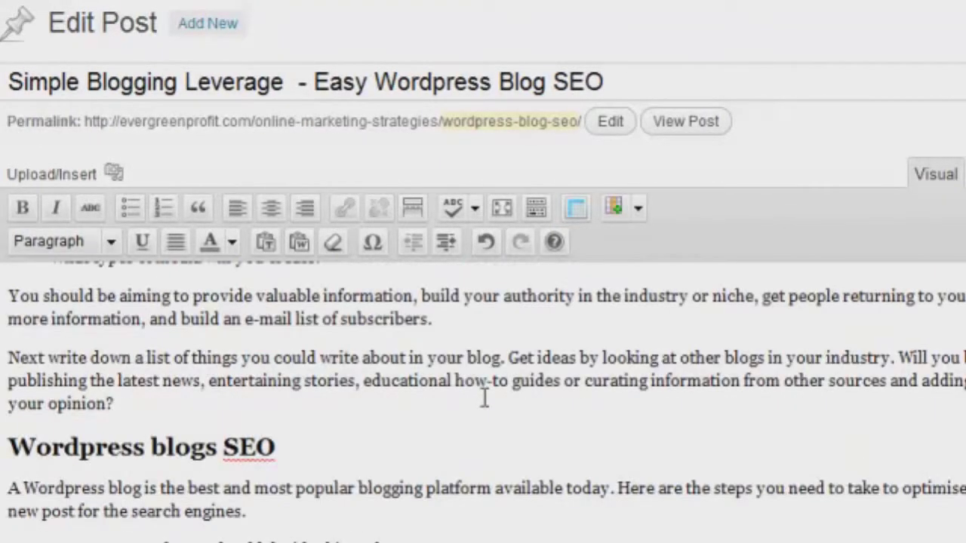
click(349, 338)
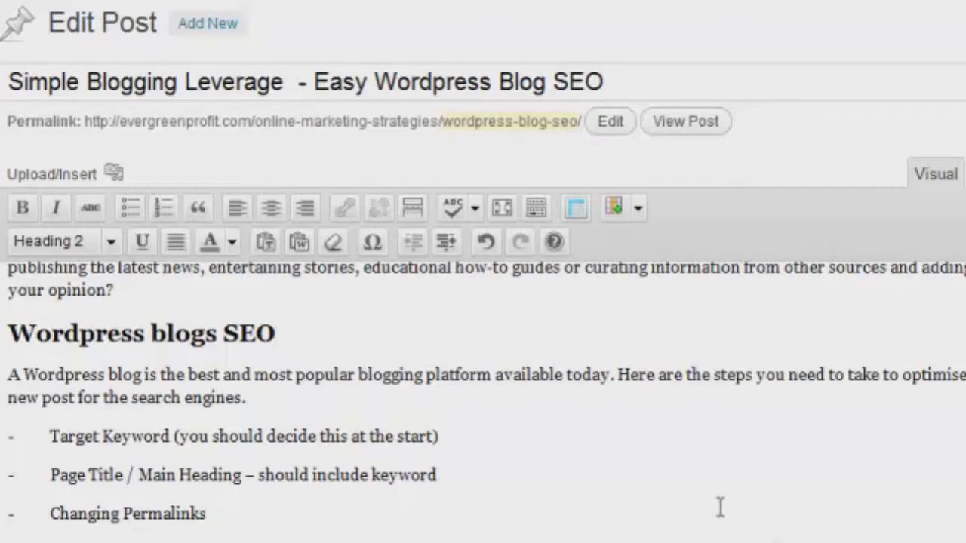
click(113, 171)
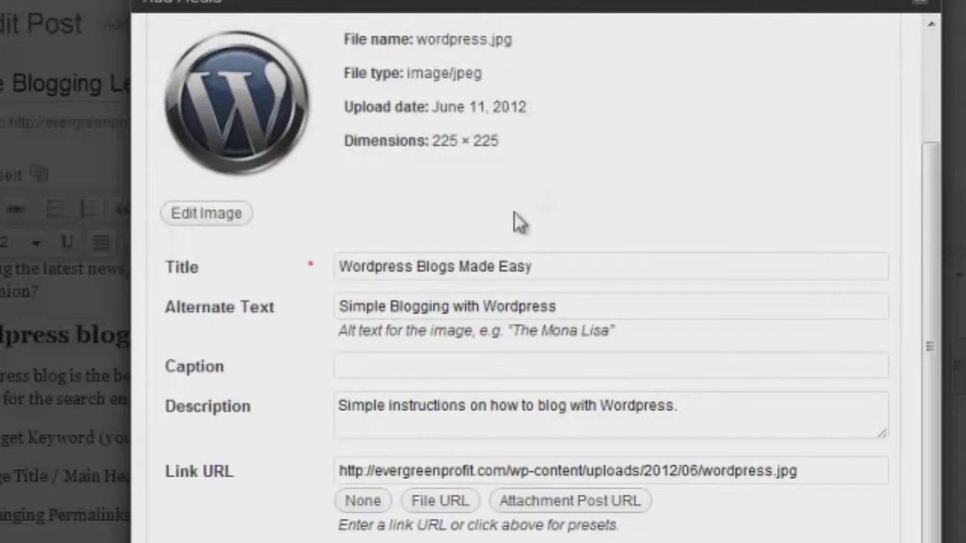
Check the image's title and examine the keyword used in its file name.
click(370, 267)
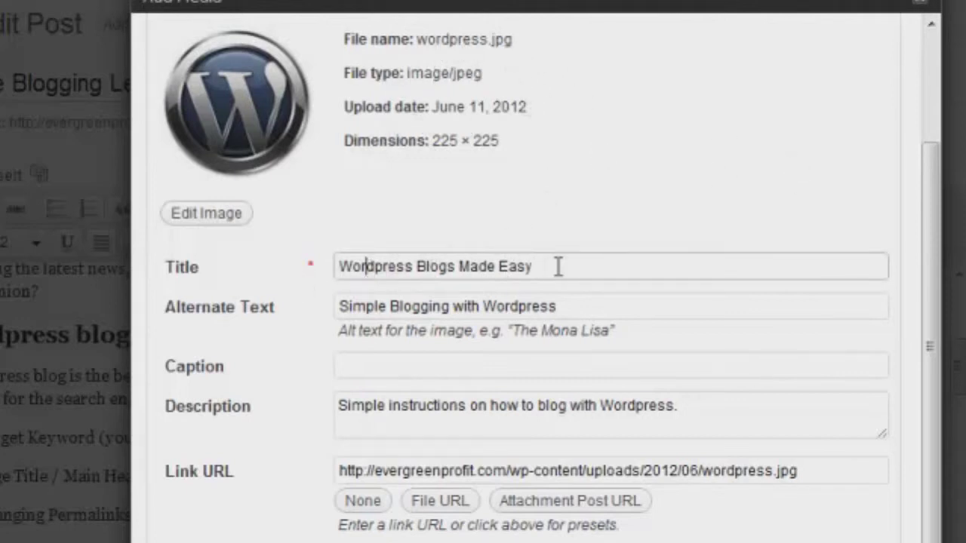
click(363, 263)
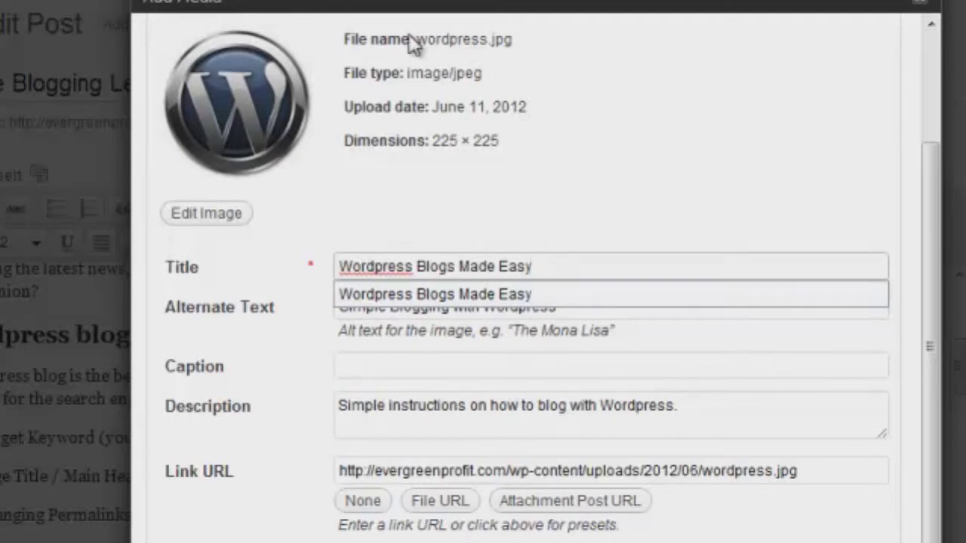
drag(417, 38, 491, 36)
click(530, 42)
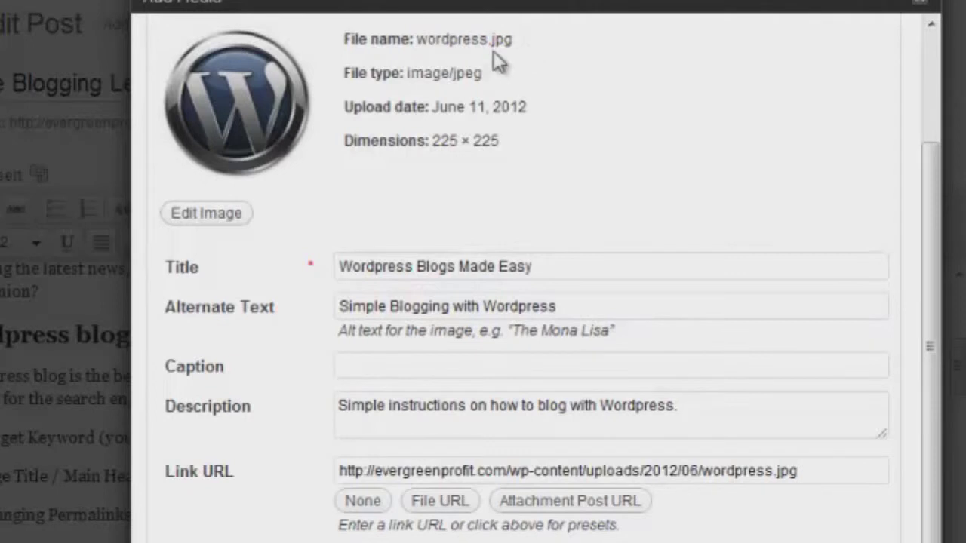
drag(417, 39, 491, 44)
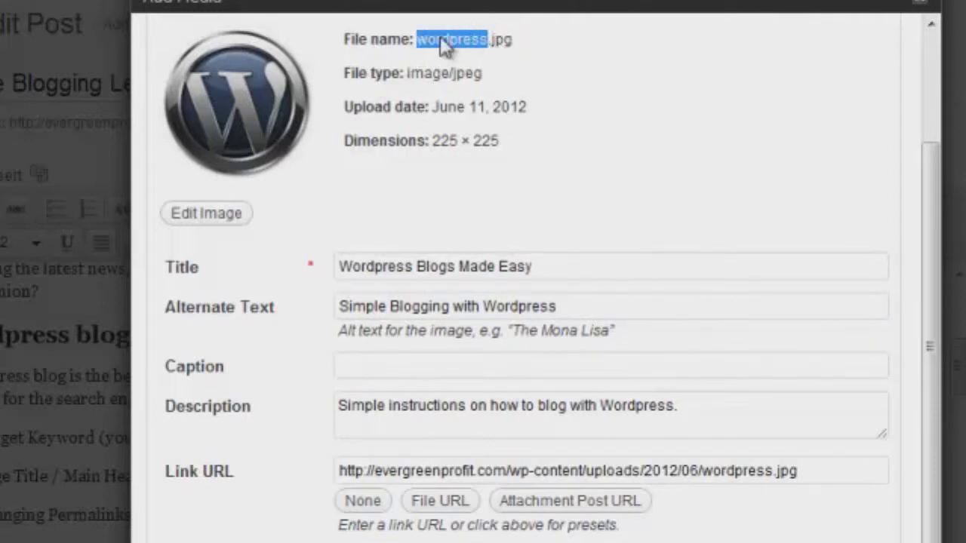
click(452, 45)
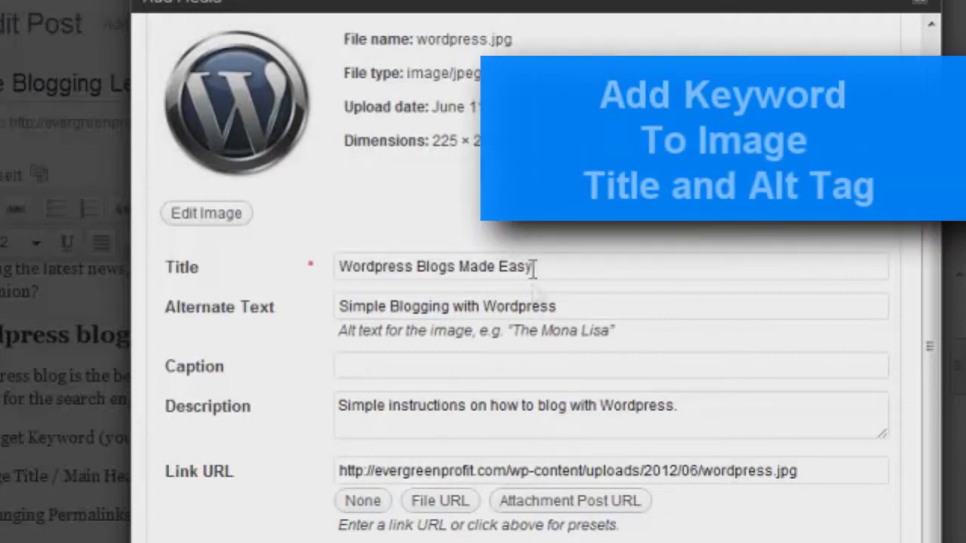
Check the keyword "Wordpress Blogs" in the image's title and review its alternate text and description.
click(569, 273)
drag(339, 266, 459, 266)
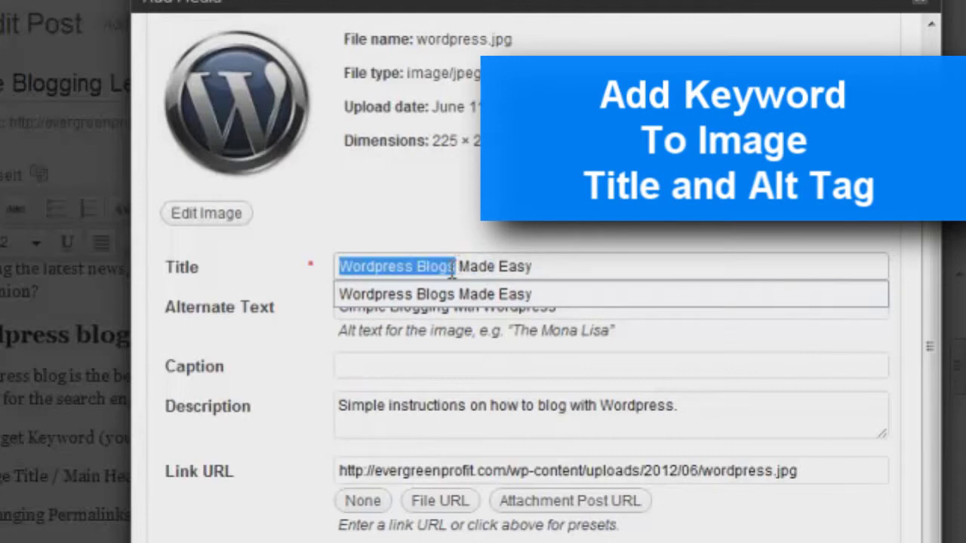
click(560, 266)
click(599, 239)
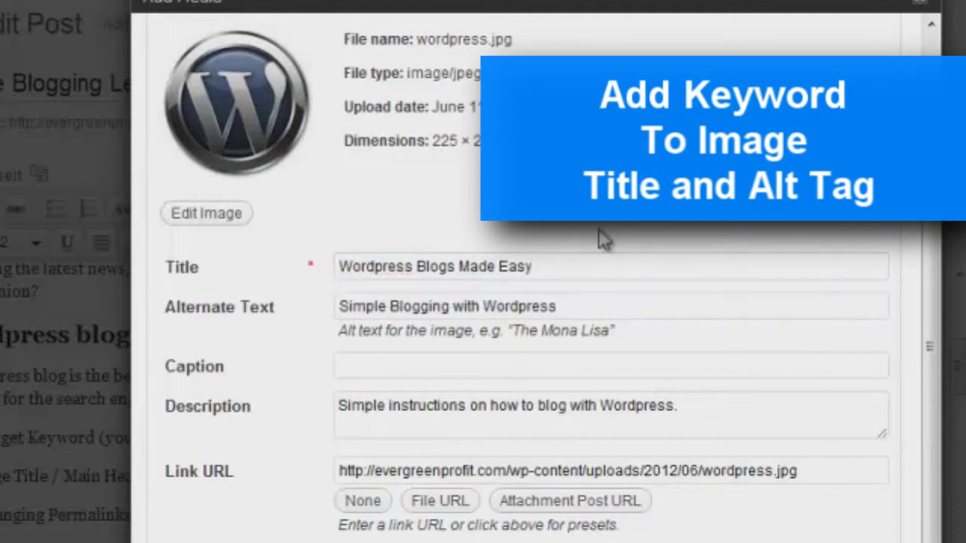
click(583, 303)
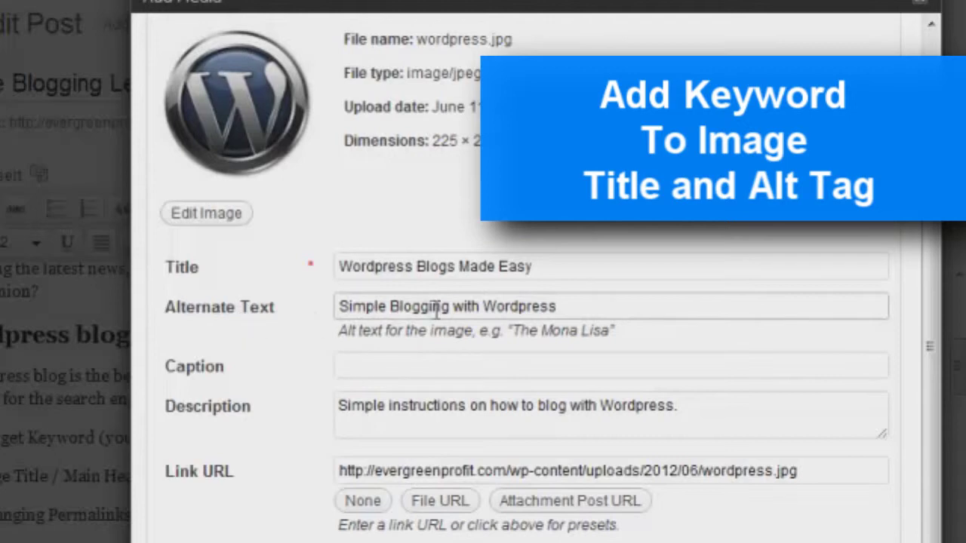
click(427, 407)
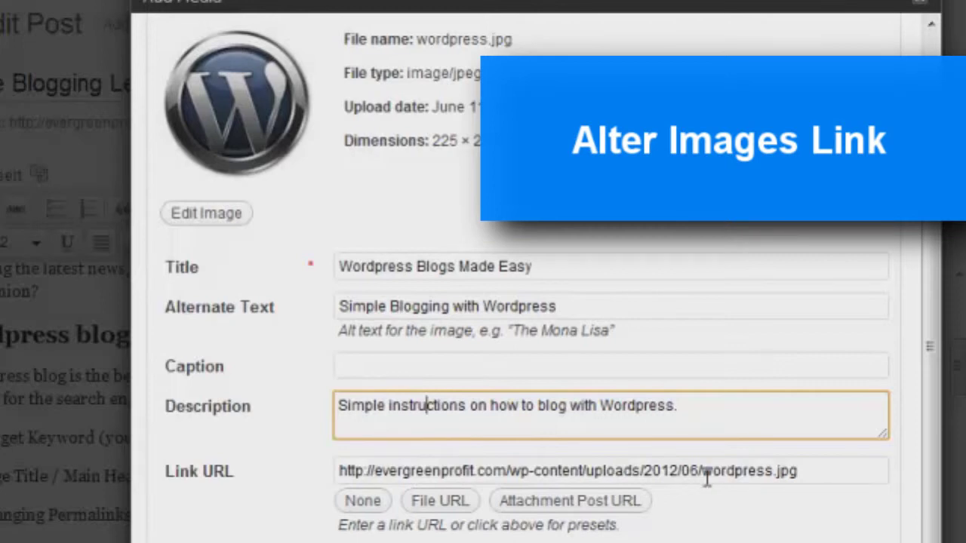
click(363, 503)
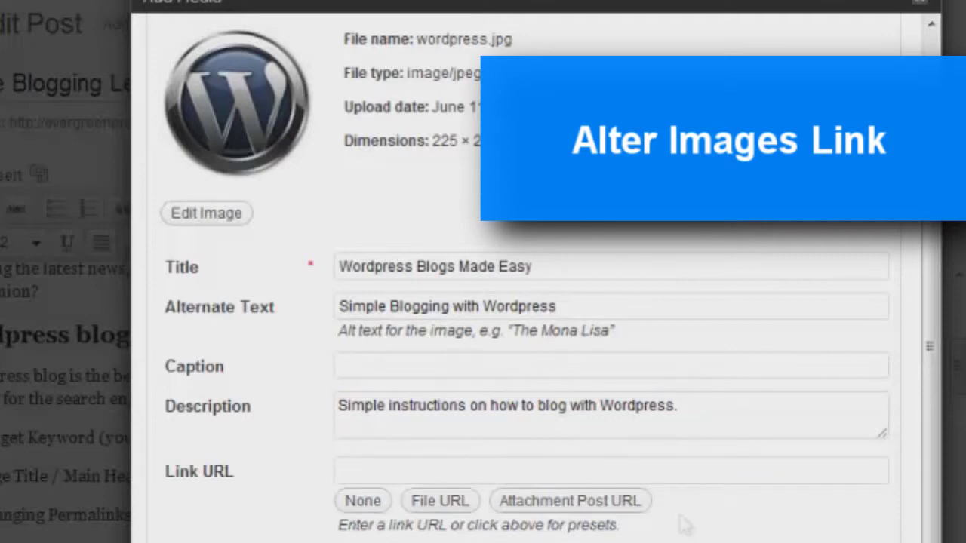
click(375, 471)
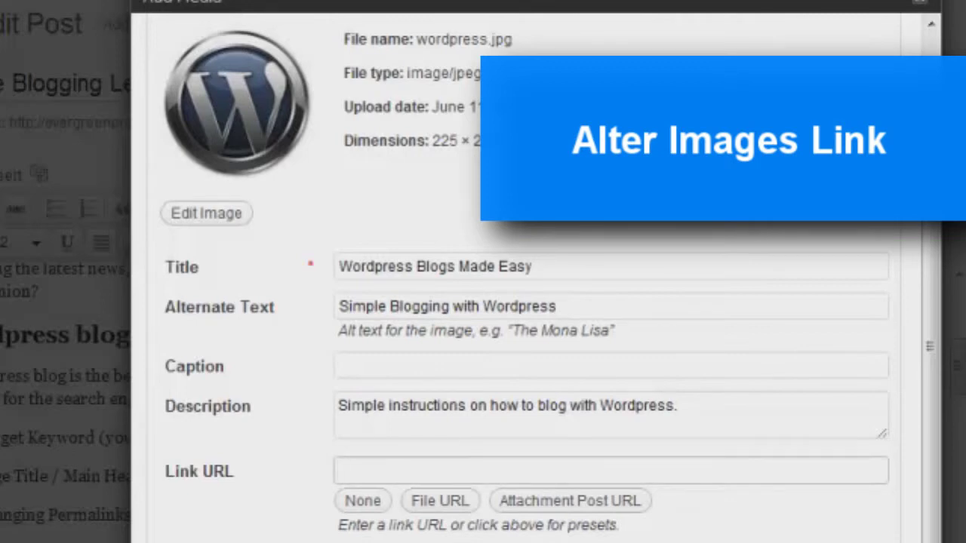
text(http://evergreenprofit.com/)
click(476, 498)
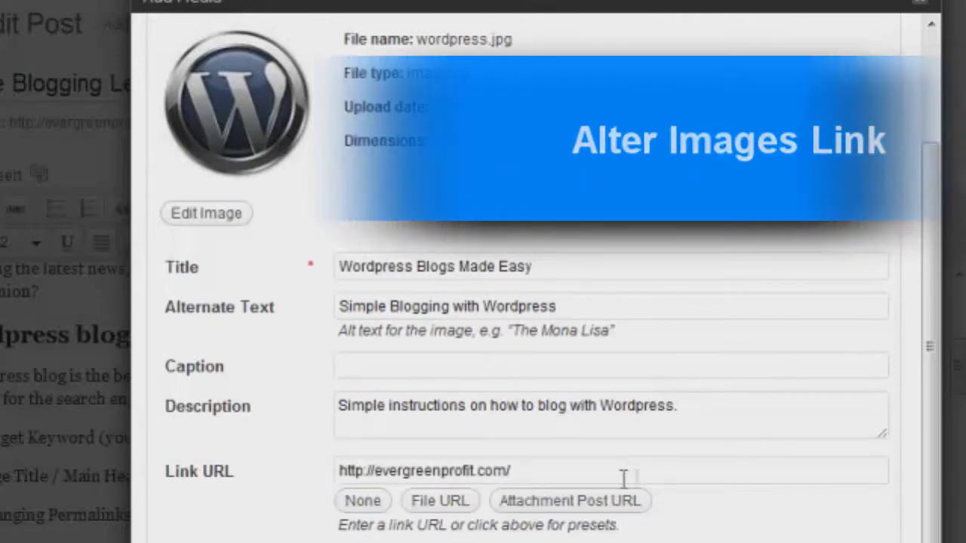
Set the image to right alignment and full size, and insert it into the post.
scroll(840, 323, down, 3)
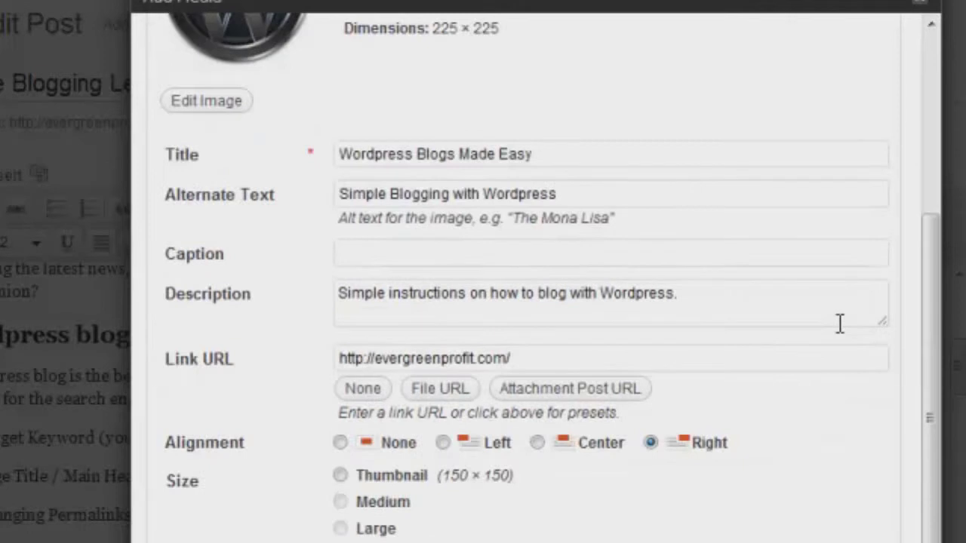
scroll(840, 323, down, 1)
click(443, 409)
click(651, 409)
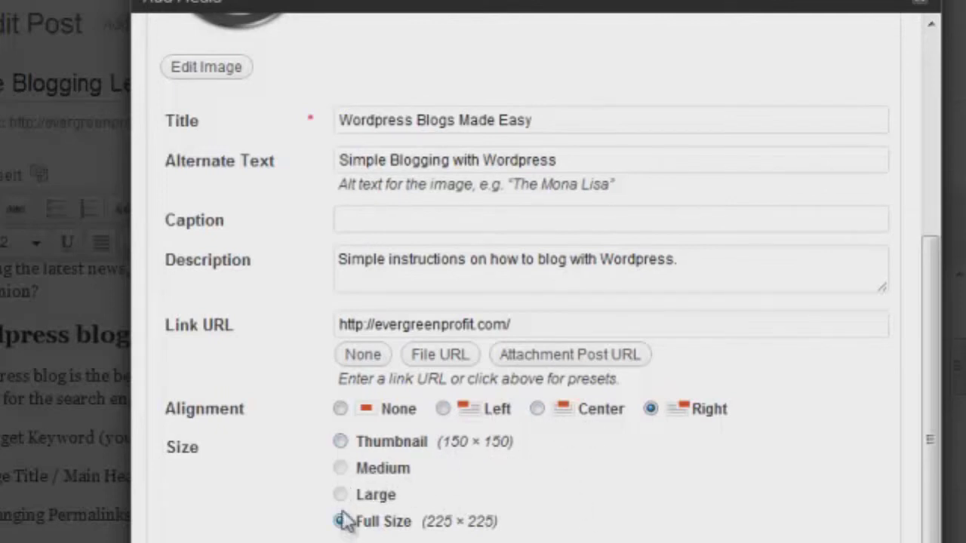
scroll(944, 453, down, 3)
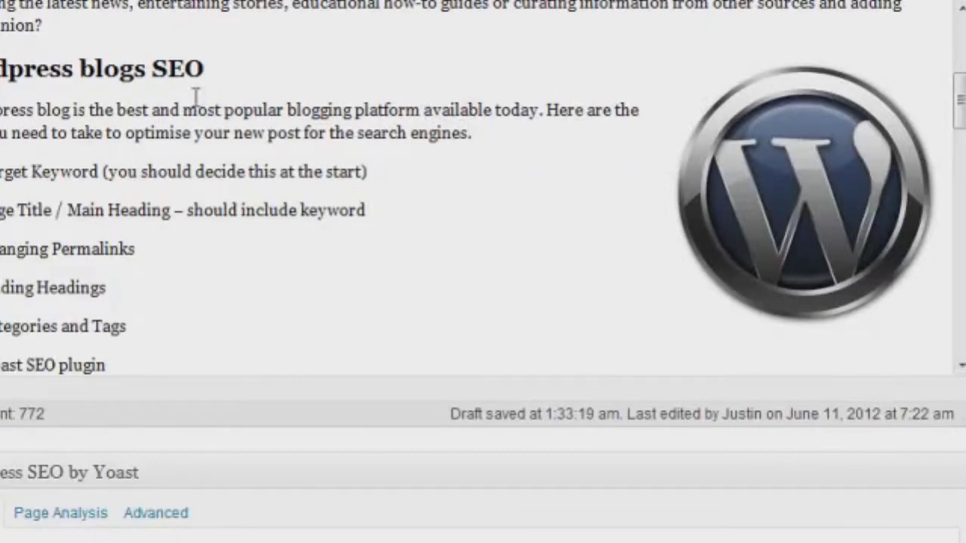
Remove the link URL from the WordPress logo image and update the image in the post.
click(798, 172)
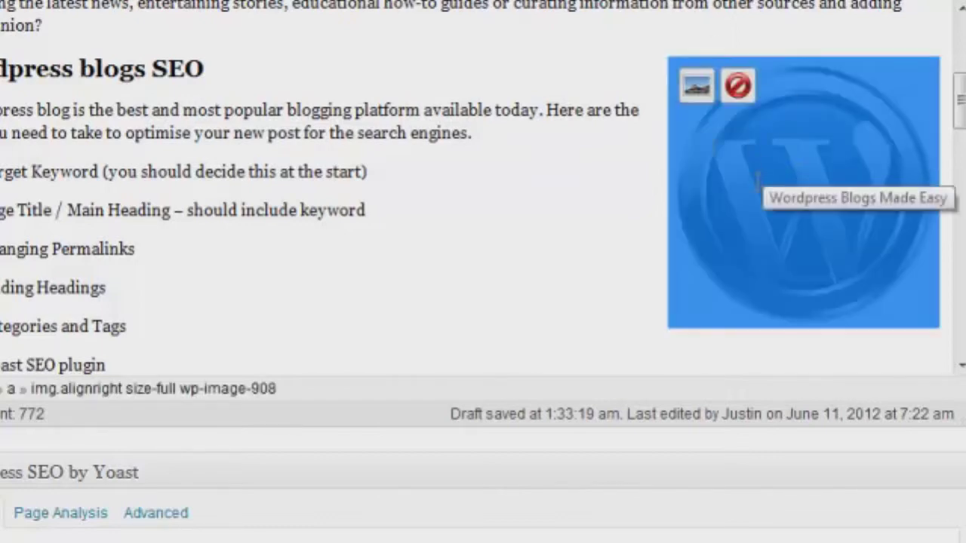
click(700, 80)
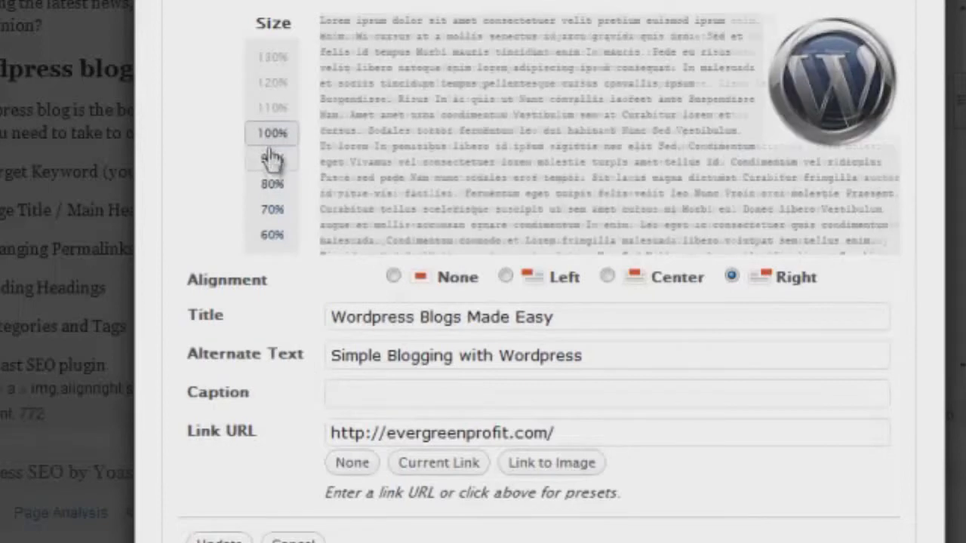
click(272, 186)
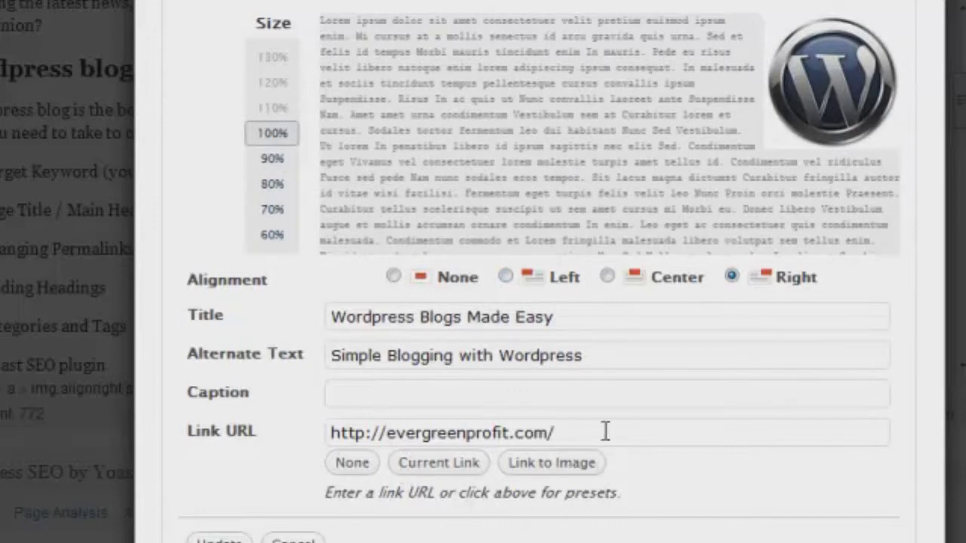
drag(607, 430, 312, 423)
click(351, 462)
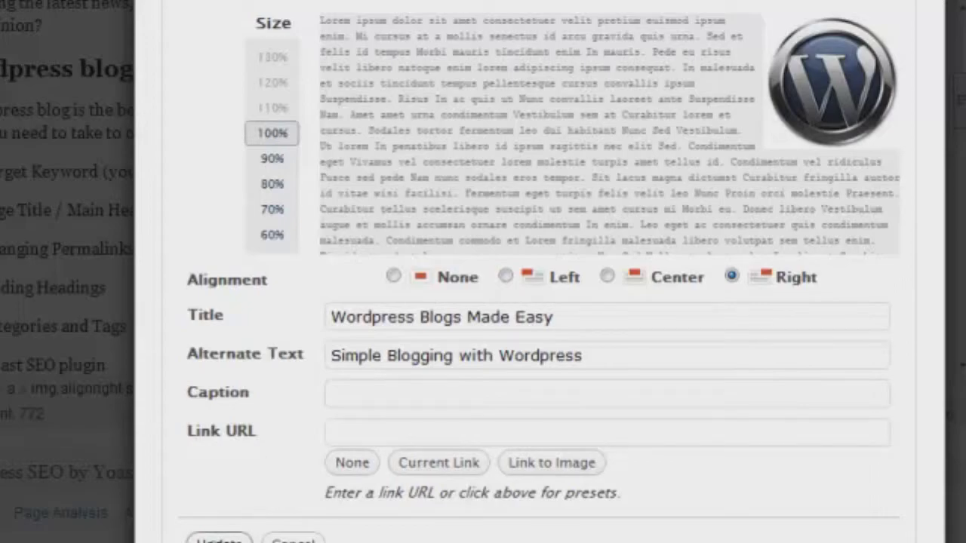
click(218, 540)
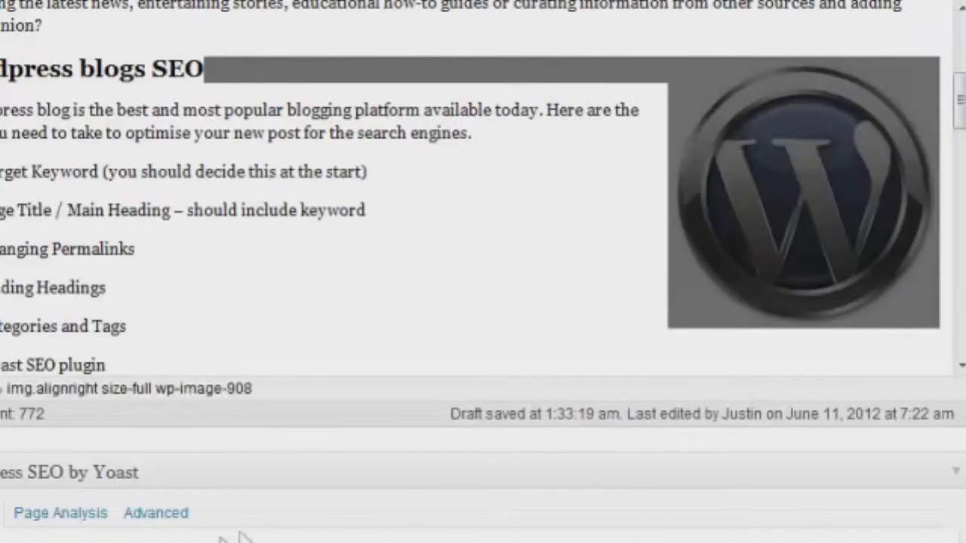
click(473, 308)
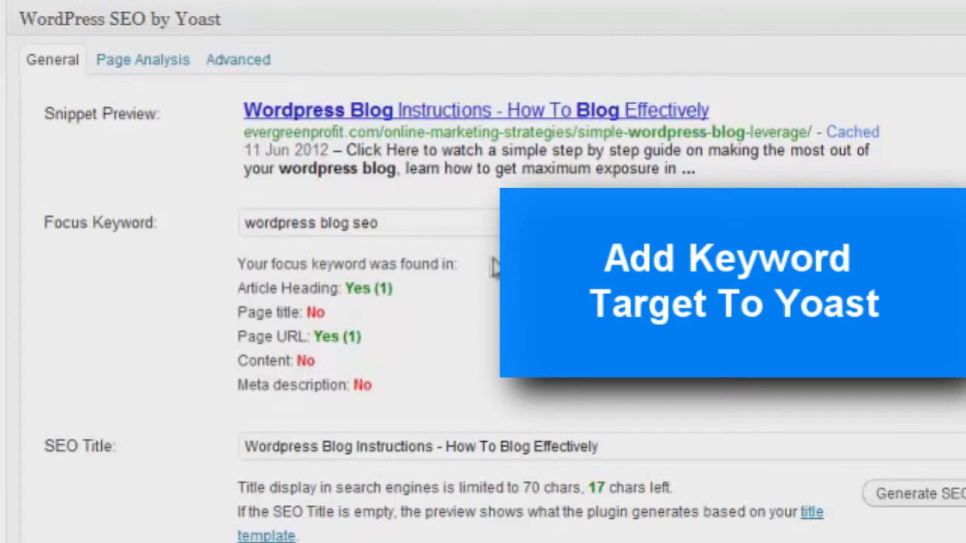
Replace the SEO title with "Easy Wordpress Blog SEO Guide, A Simple Blog Leverage System".
click(445, 220)
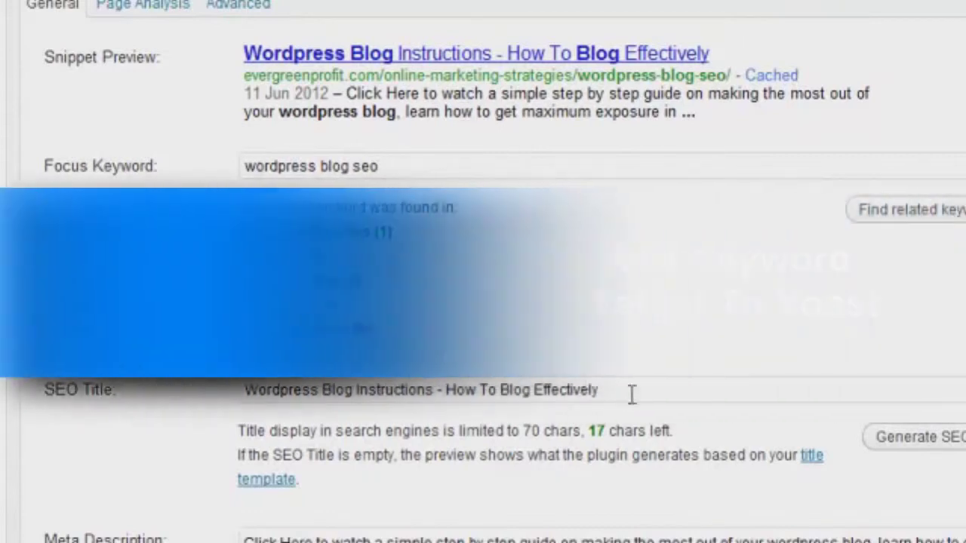
click(611, 390)
drag(638, 392, 215, 408)
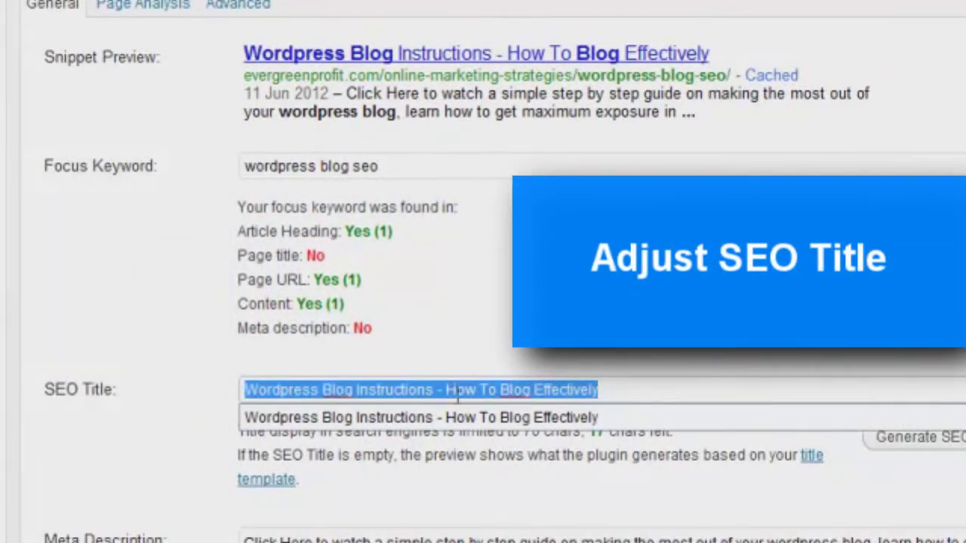
key(Down)
key(BackSpace)
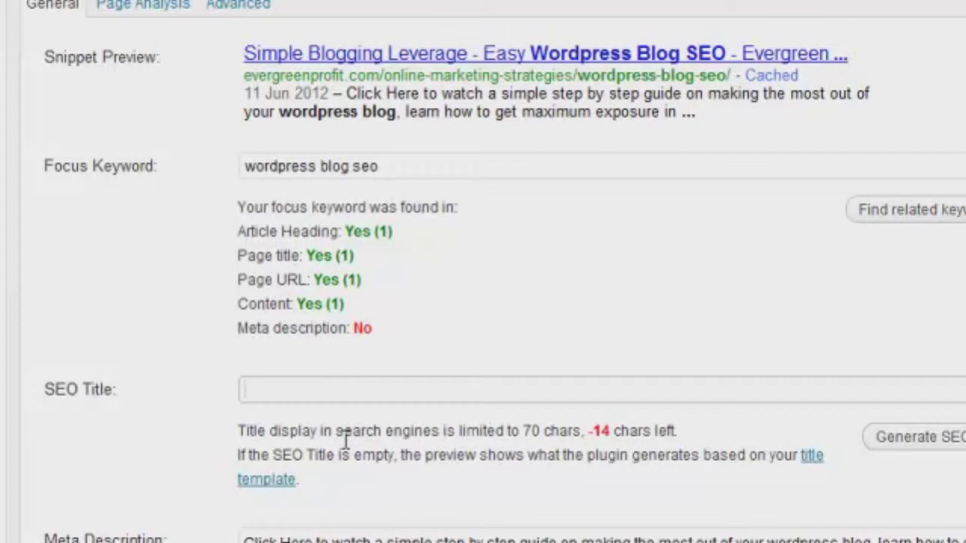
text(Easy Wordpress Blog SEO Guide, A Simple Blog Leverage System)
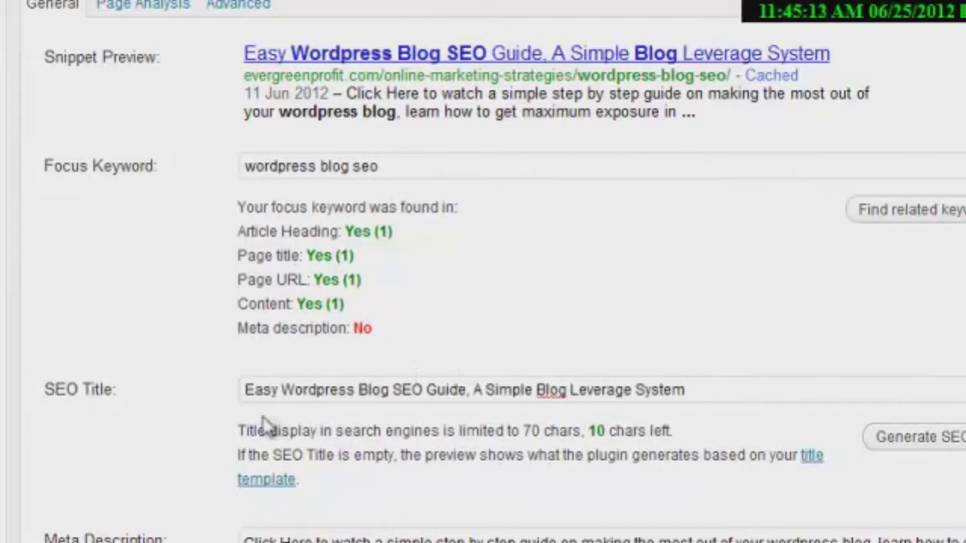
Test the SEO title's length limit by appending the filler text "kjdfhgdlffsdh", and remove it again.
click(695, 391)
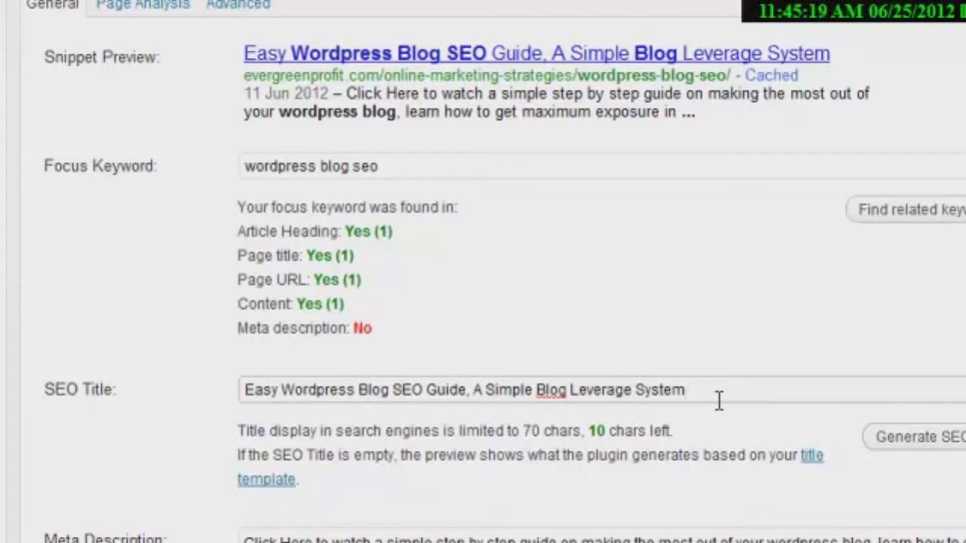
text(kjdfhgdlf)
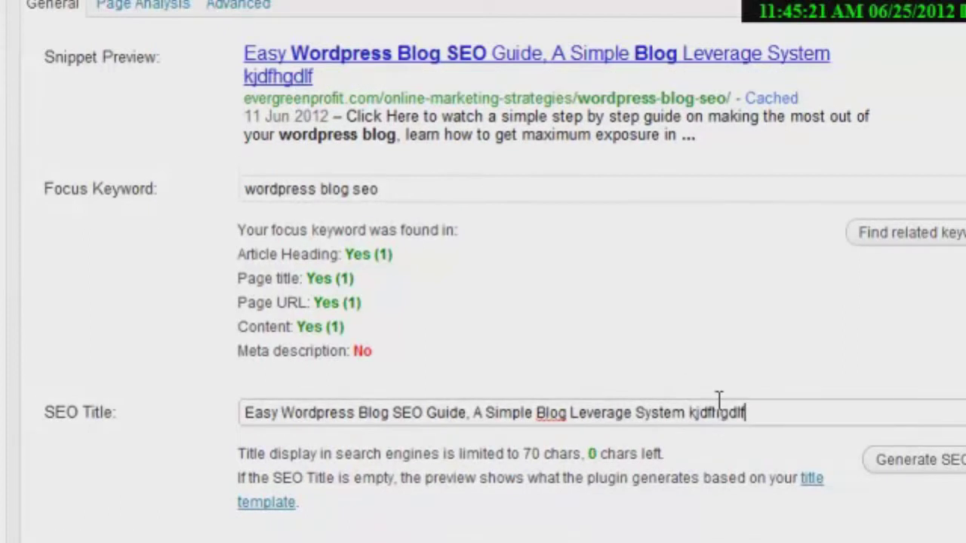
click(717, 370)
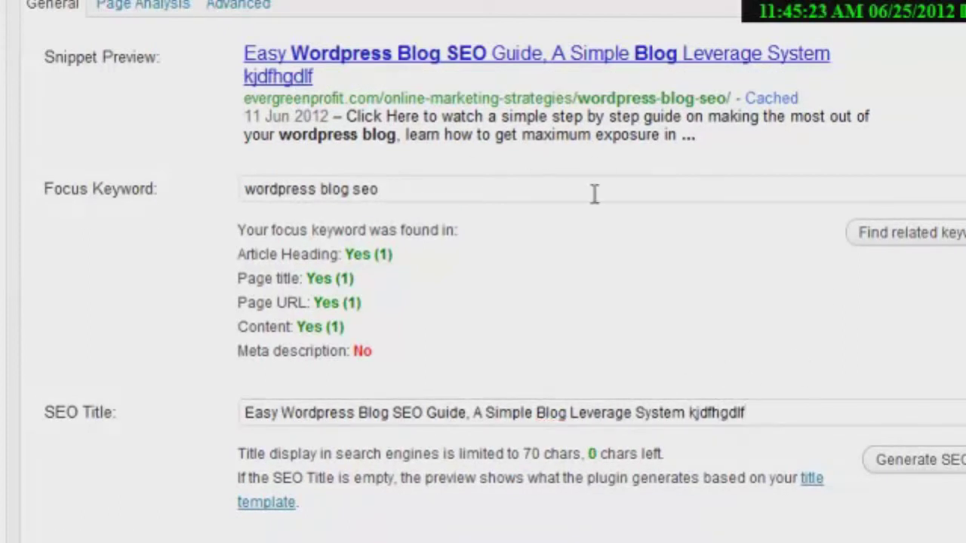
click(812, 416)
text(fsdh)
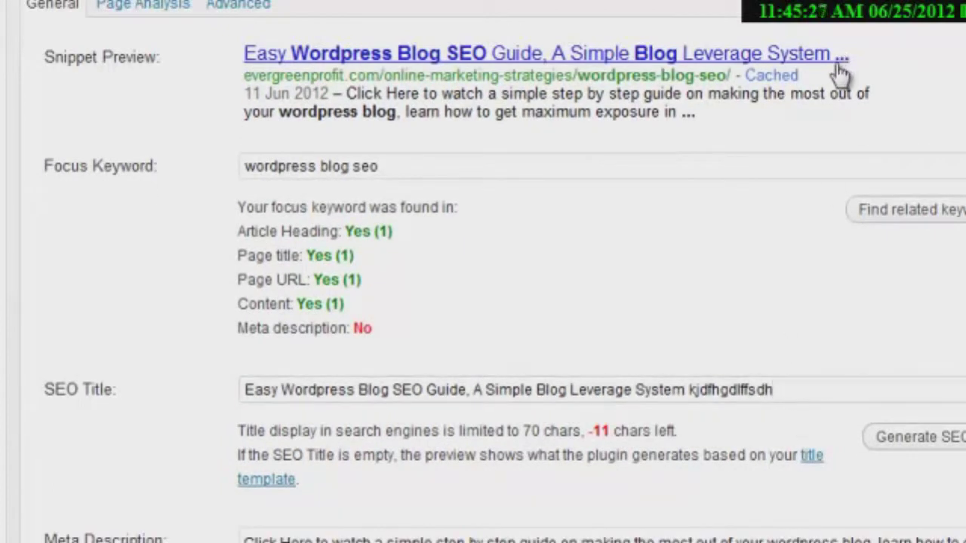
drag(828, 391, 687, 390)
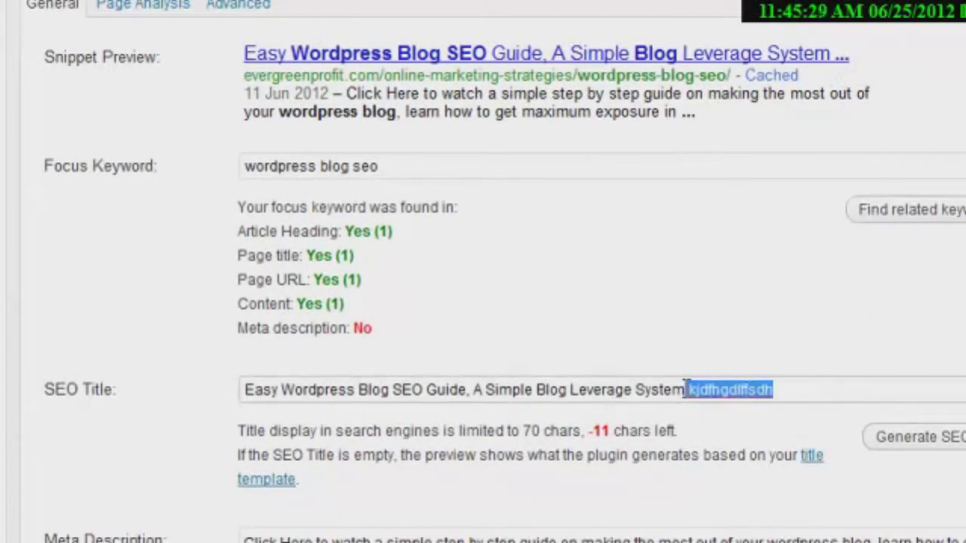
key(BackSpace)
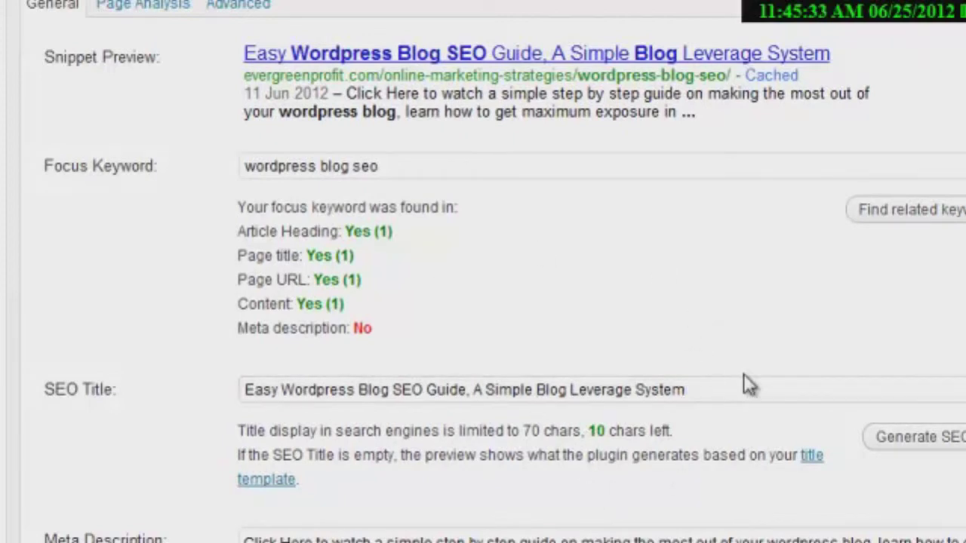
Examine the keyword phrase "wordpress blog, SEO" in the meta description and compare it with the snippet preview.
scroll(747, 384, down, 2)
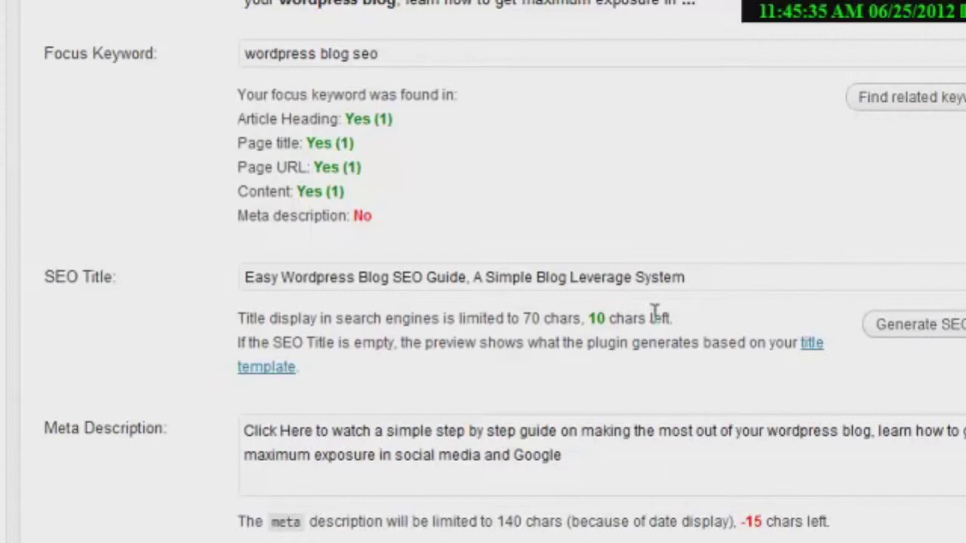
scroll(655, 316, down, 2)
scroll(655, 315, down, 2)
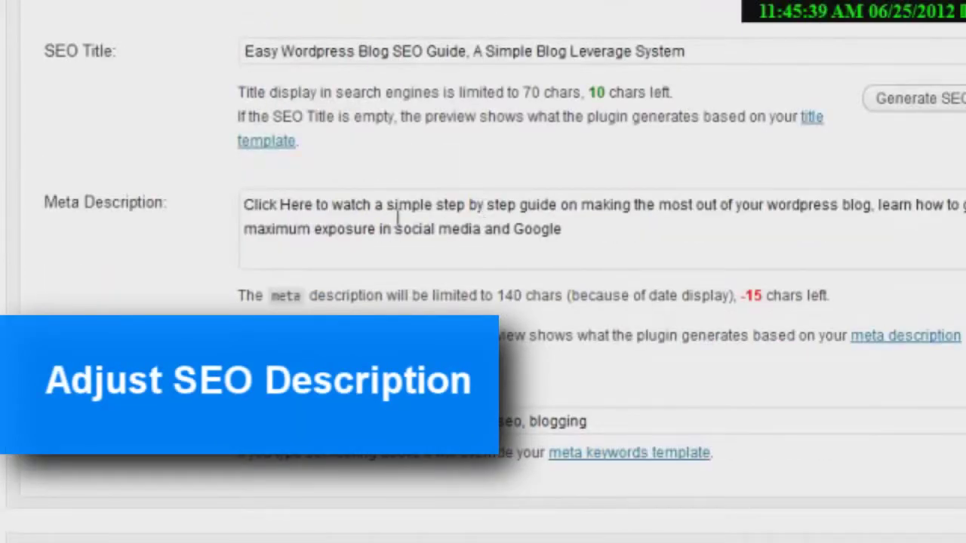
scroll(553, 254, up, 6)
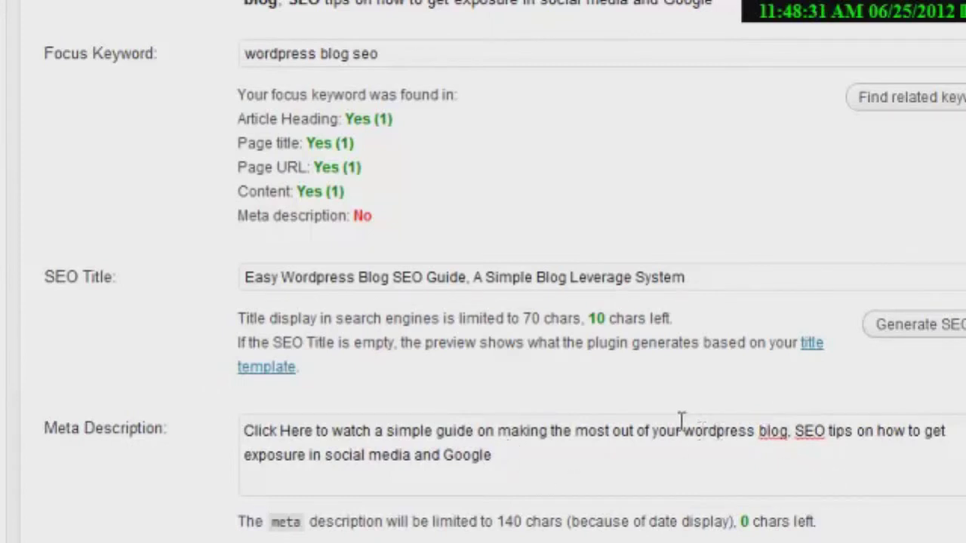
drag(683, 431, 826, 433)
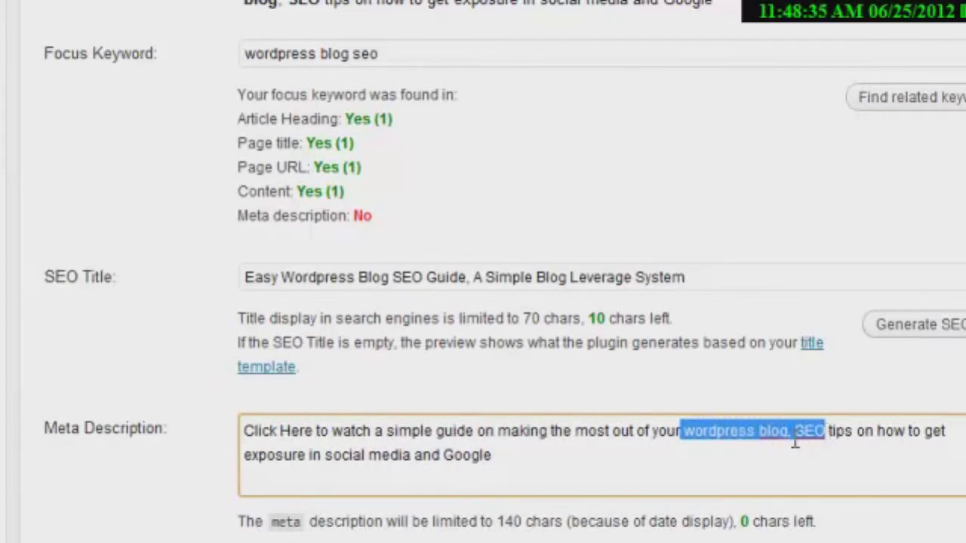
click(794, 441)
click(878, 440)
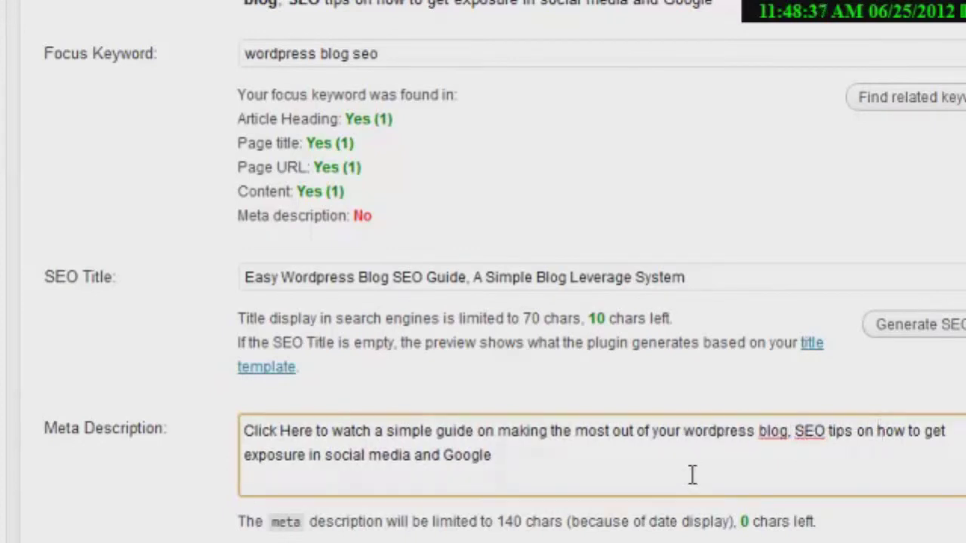
click(792, 437)
drag(683, 430, 834, 431)
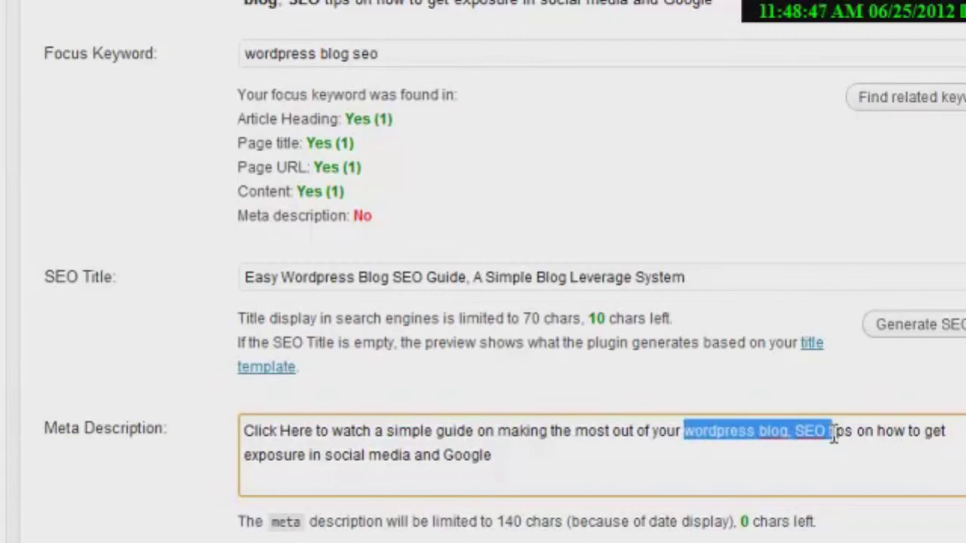
click(807, 412)
scroll(740, 306, up, 3)
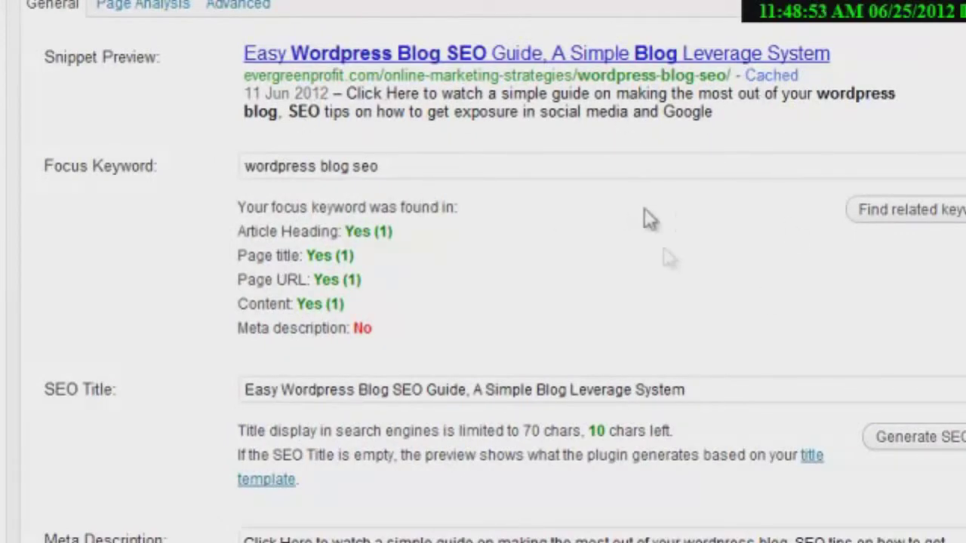
Review the meta keywords entered for the post.
scroll(687, 302, down, 3)
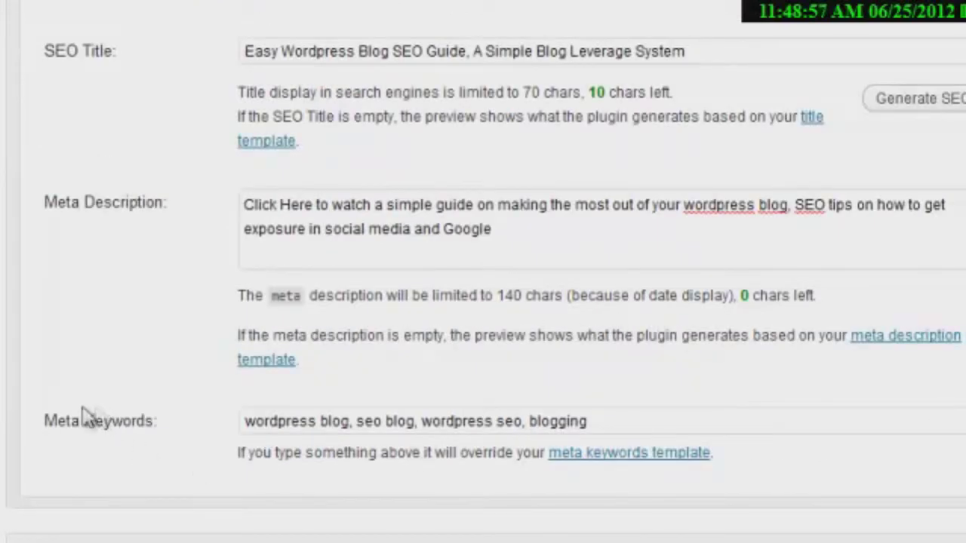
click(601, 420)
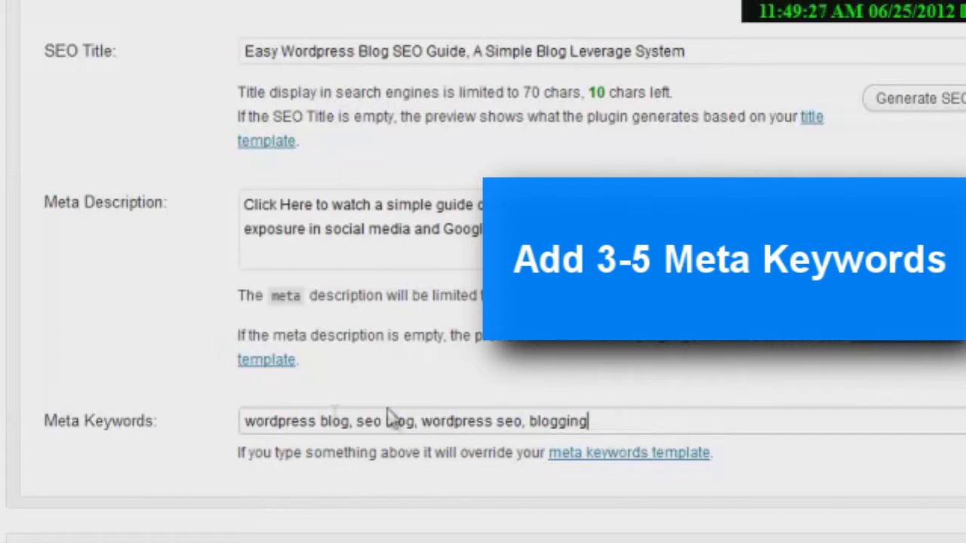
click(253, 422)
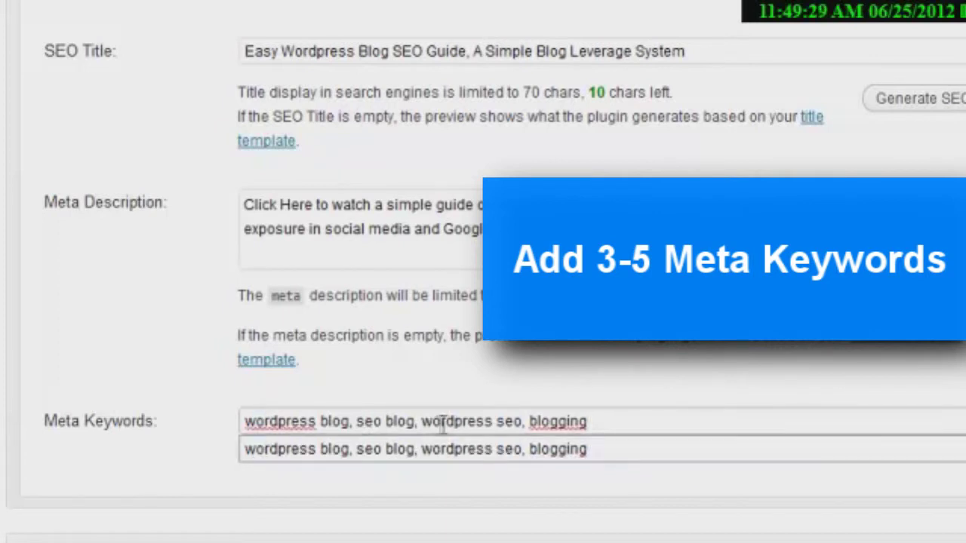
click(604, 421)
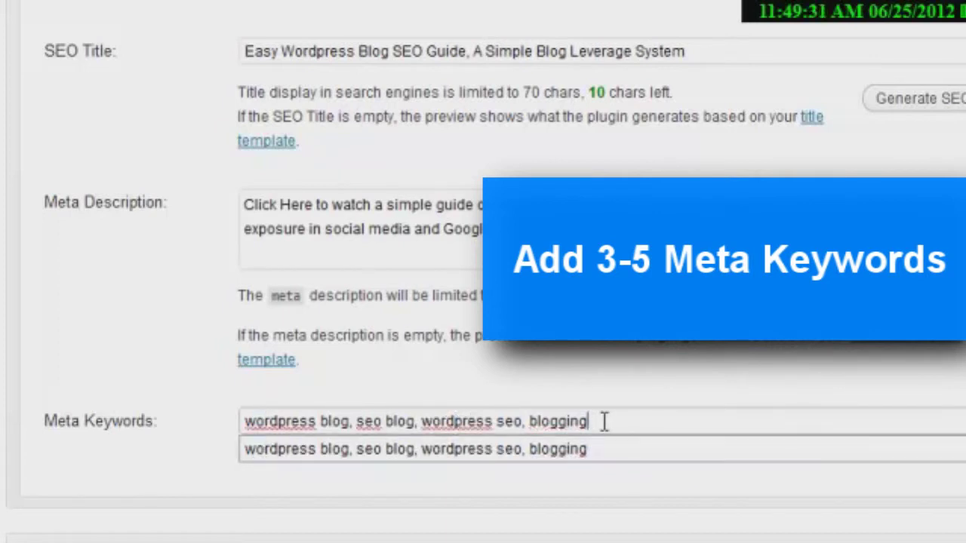
Add the tags "wordpress blog seo" and "seo blogging" to the post.
scroll(731, 396, up, 2)
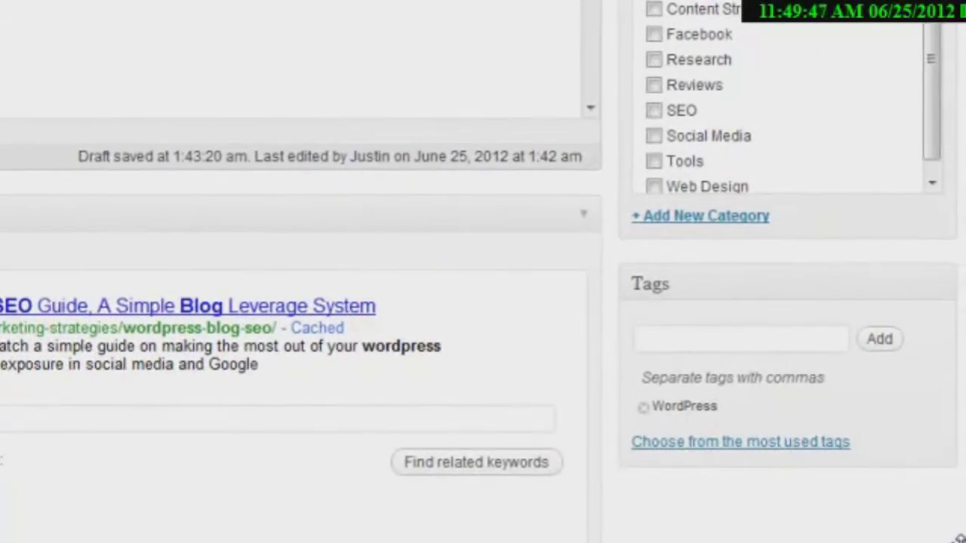
click(714, 343)
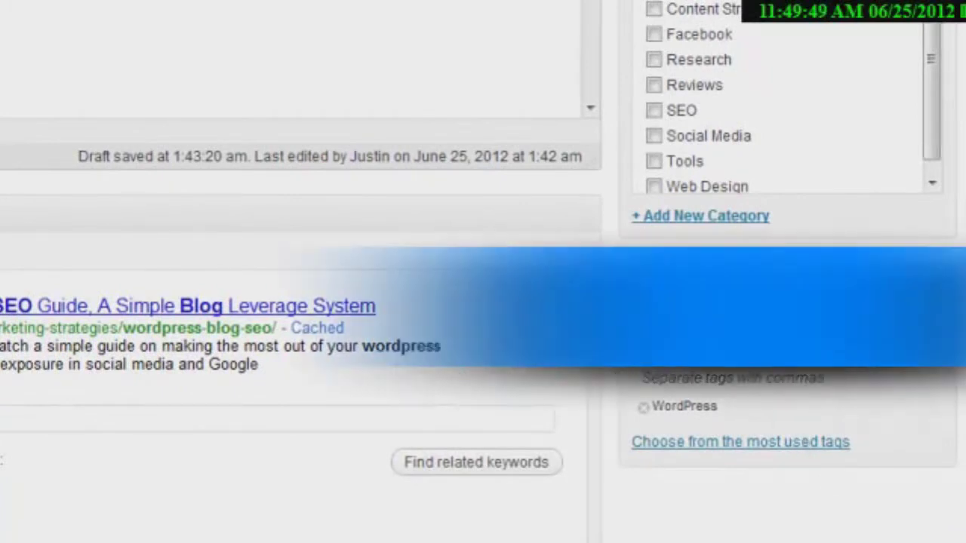
text(wordpress)
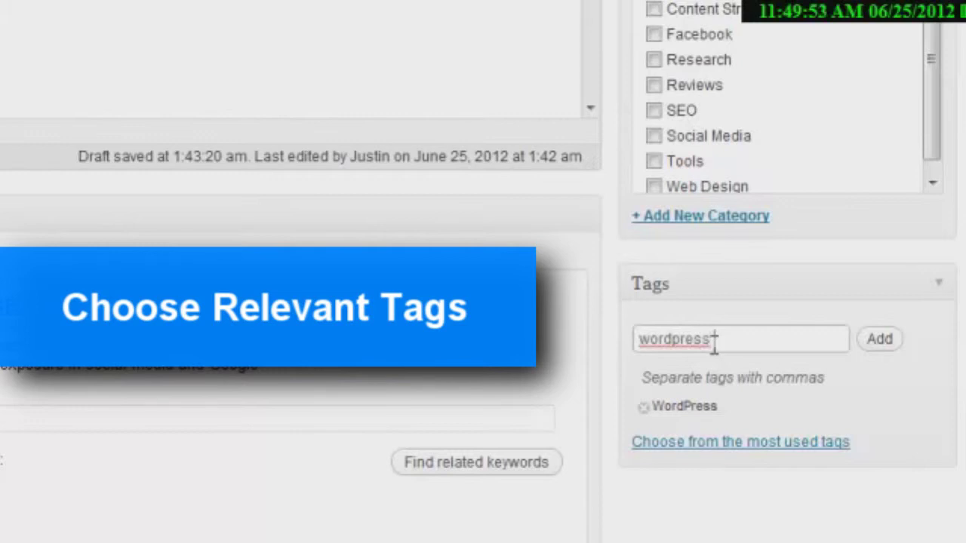
text( plo)
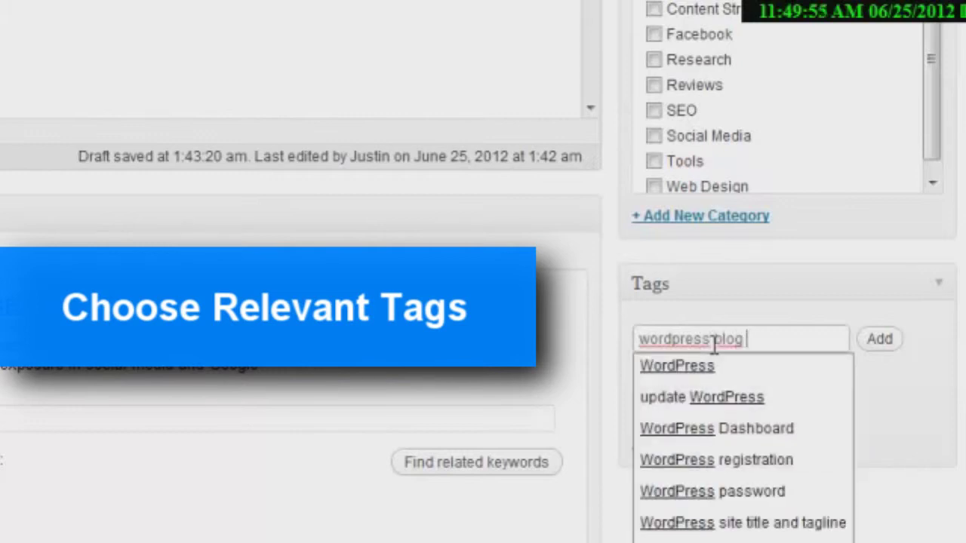
key(Return)
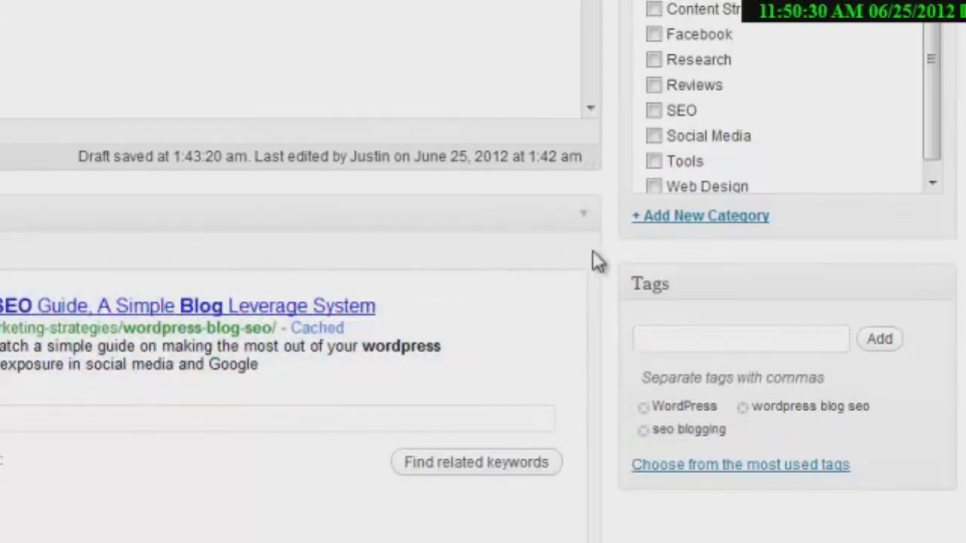
Check the post's selected category and update the published post.
scroll(614, 265, up, 3)
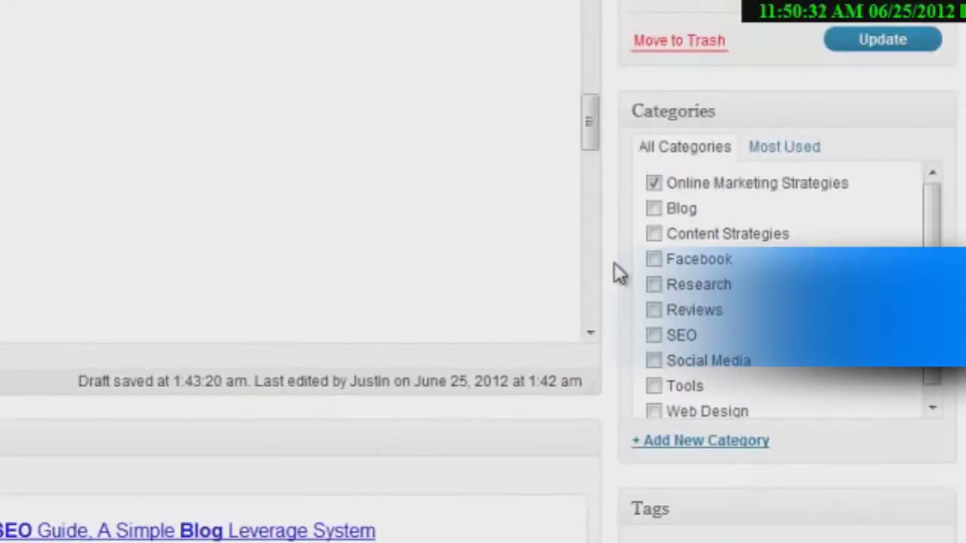
scroll(615, 266, up, 2)
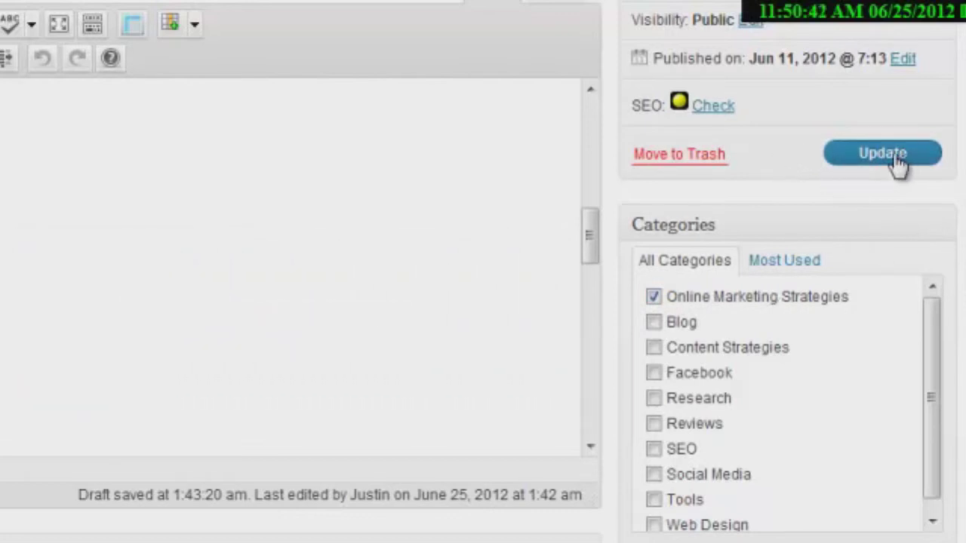
click(898, 161)
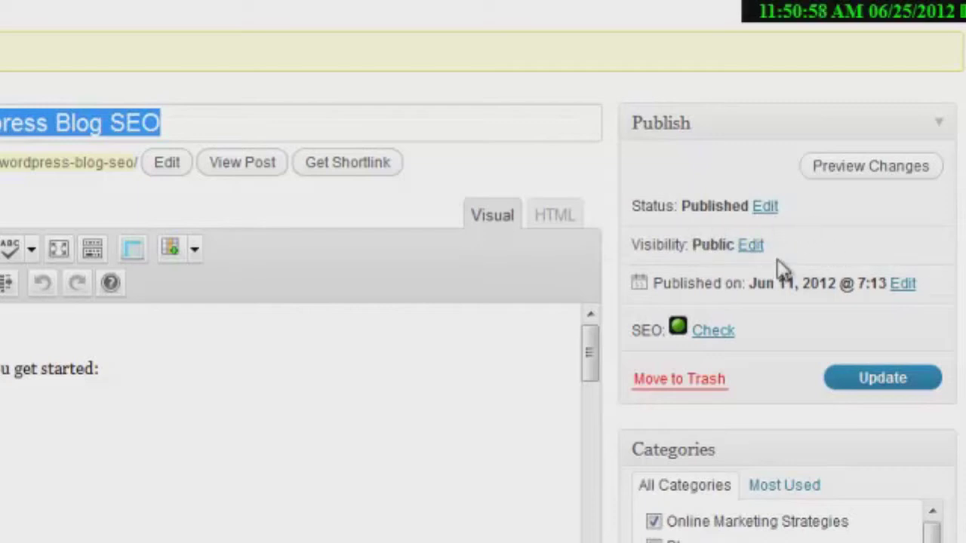
Open the published post's status for editing and look at the available status options.
click(765, 210)
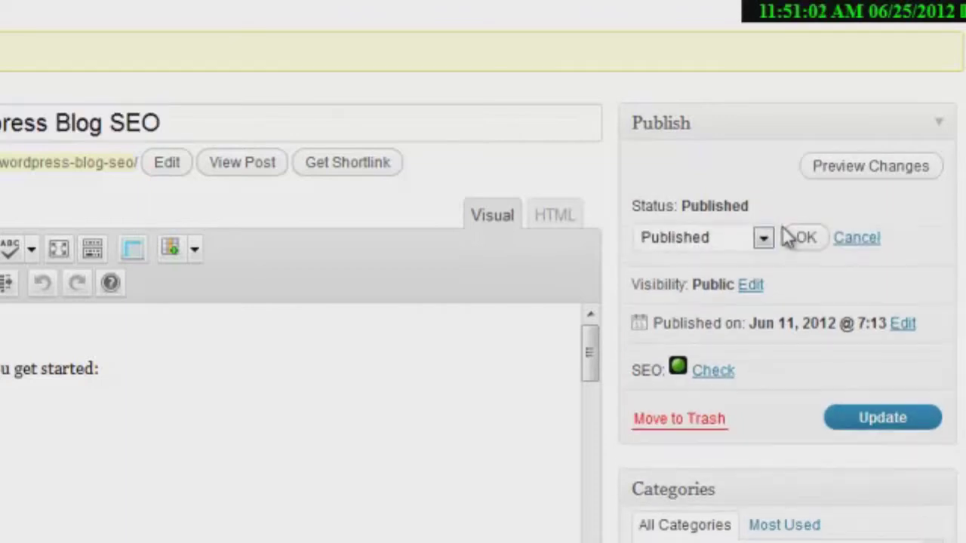
click(761, 240)
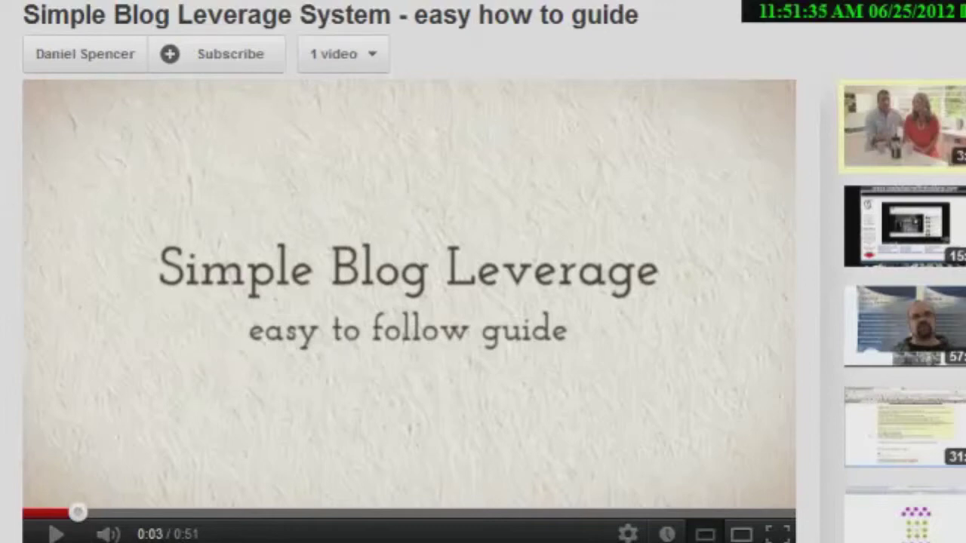
On YouTube, show the embed code for the "Simple Blog Leverage System - easy how to guide" video and copy it.
scroll(407, 302, down, 3)
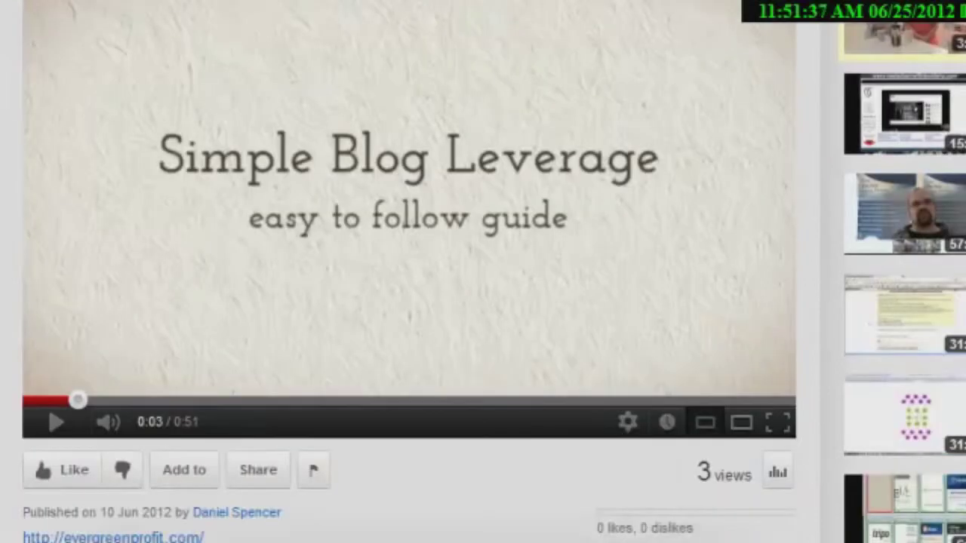
click(260, 471)
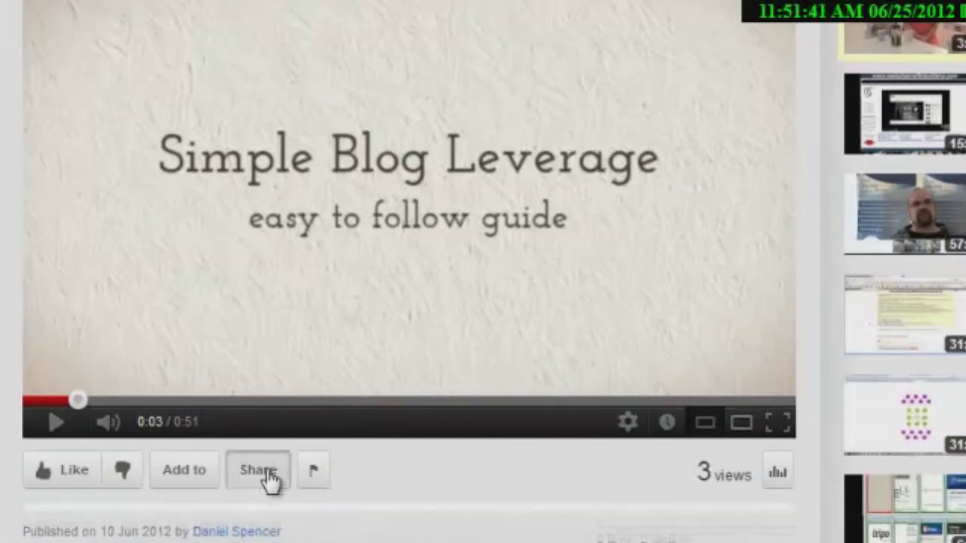
scroll(271, 480, down, 3)
scroll(343, 420, down, 3)
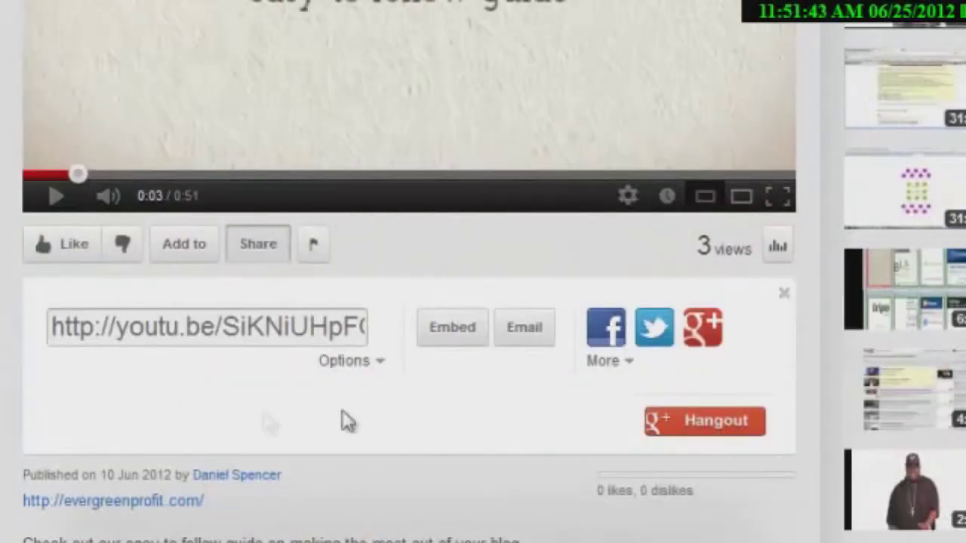
click(457, 340)
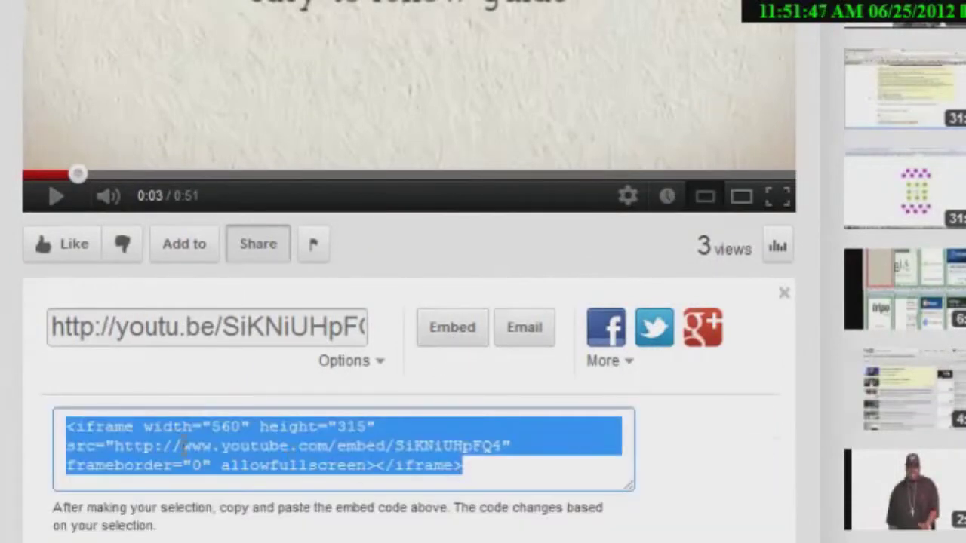
right_click(254, 453)
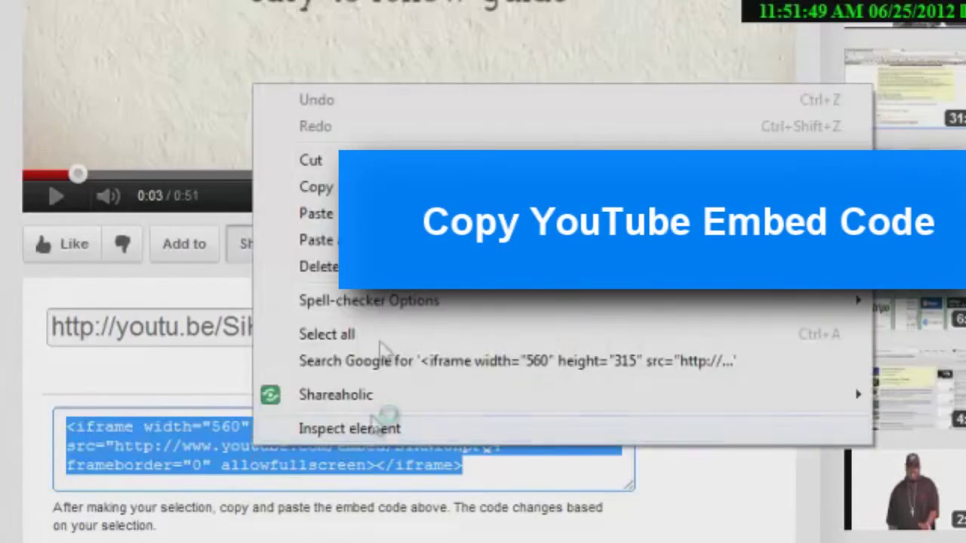
click(317, 187)
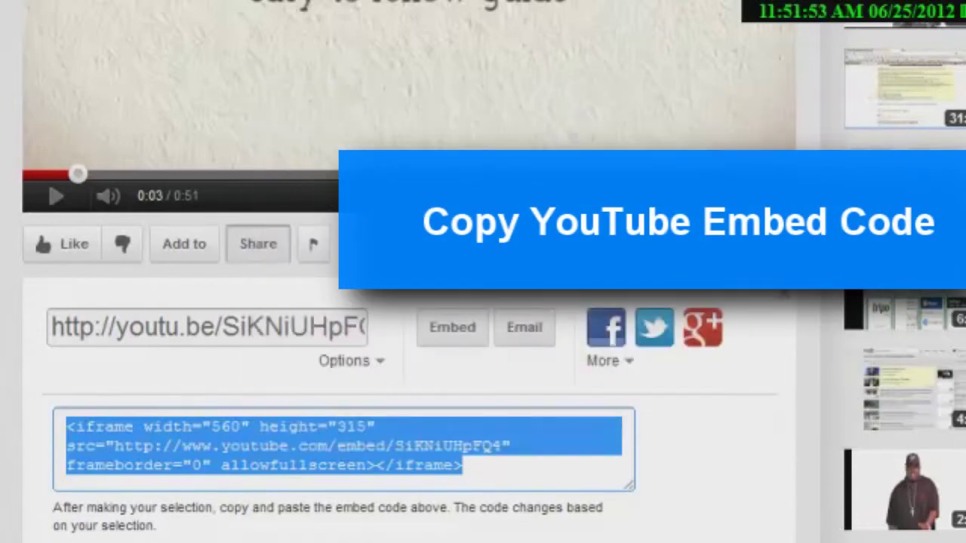
Return to the WordPress post and paste the video's iframe code on a new line above the "Blogging Strategy" heading in the HTML source.
key(ctrl+Tab)
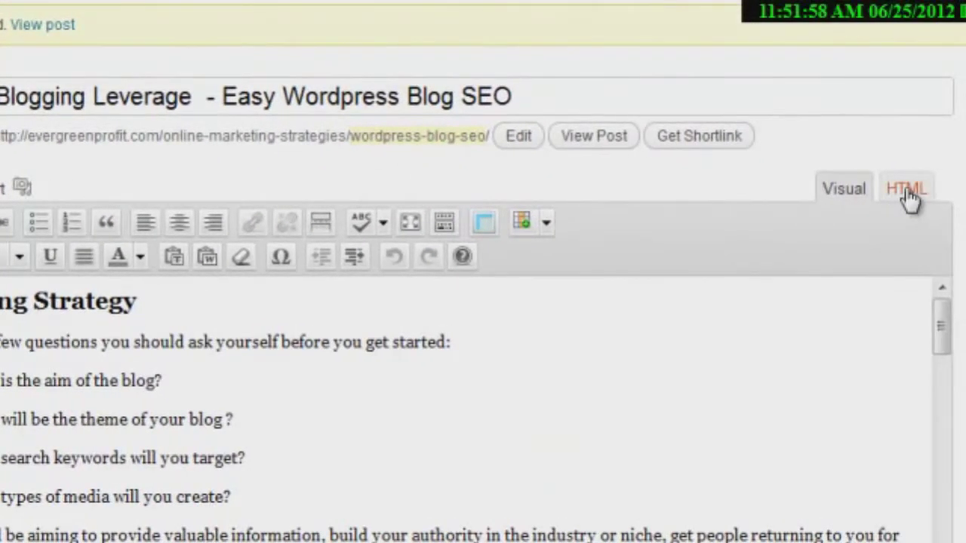
click(909, 194)
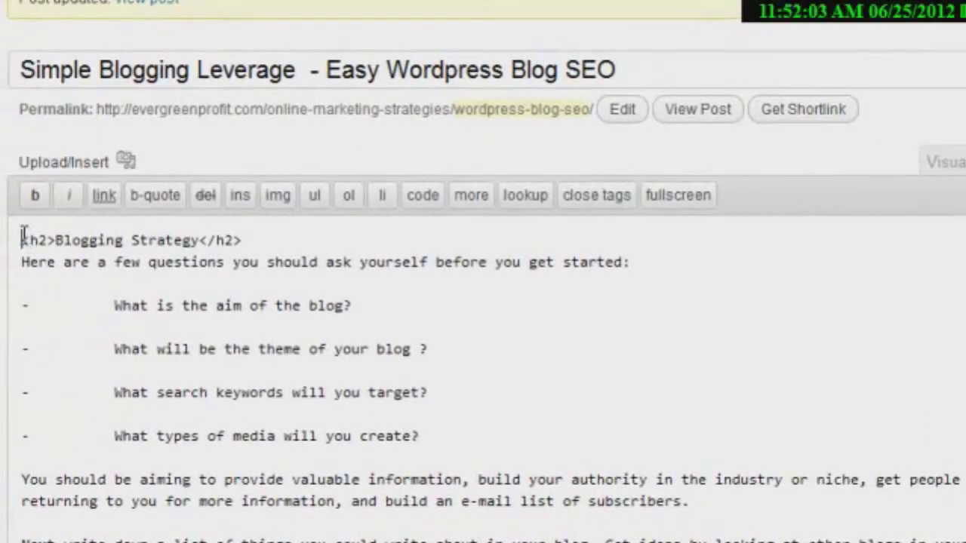
key(Return)
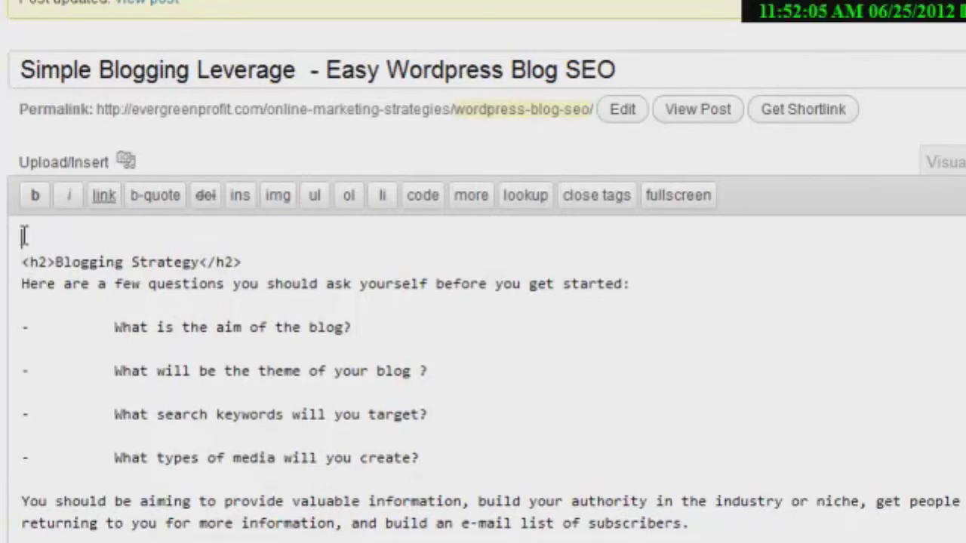
key(ctrl+v)
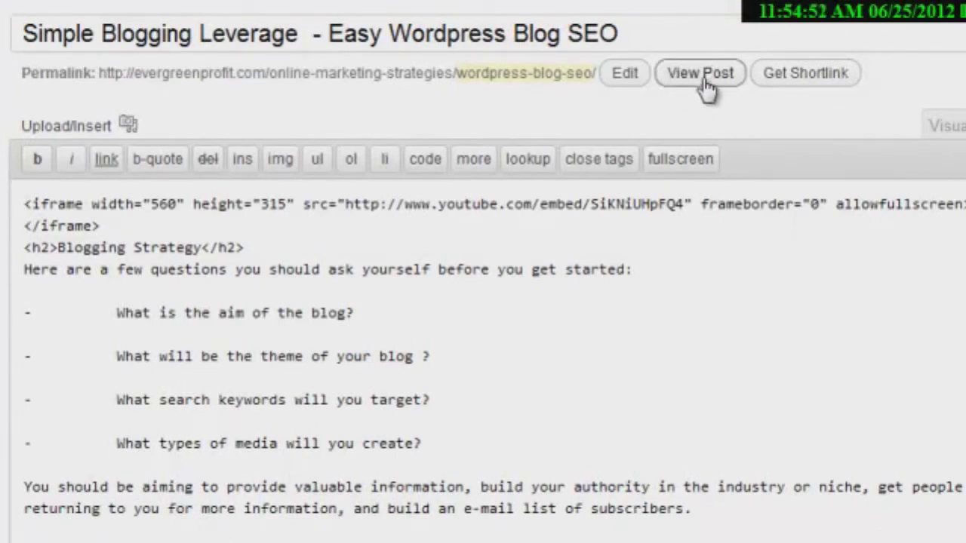
View the live post and check the embedded video above the "Blogging Strategy" section.
click(704, 78)
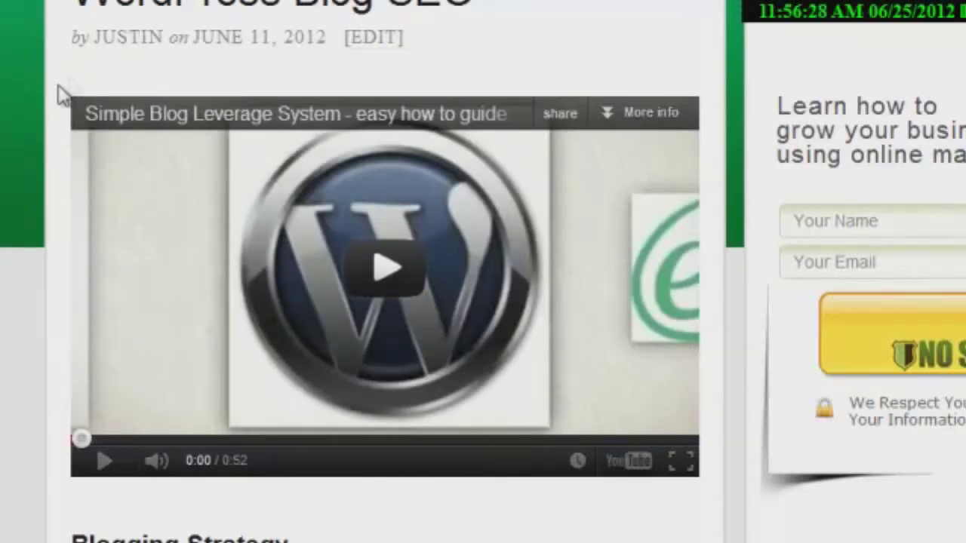
scroll(39, 92, up, 2)
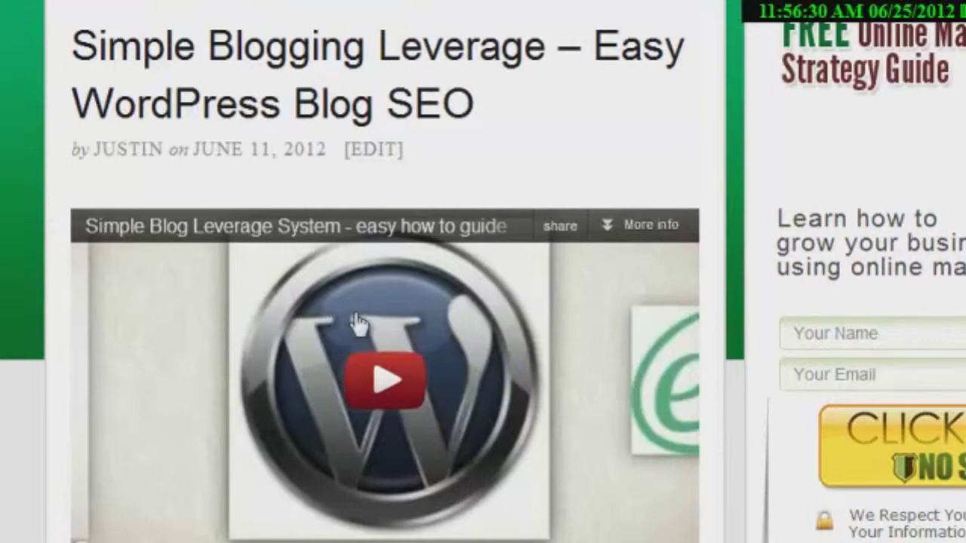
scroll(147, 264, down, 5)
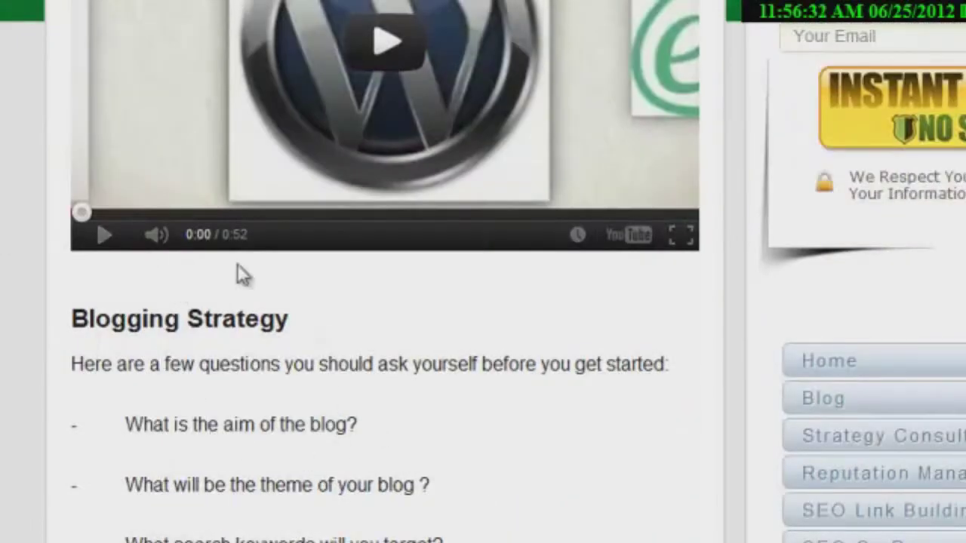
scroll(15, 220, up, 2)
scroll(23, 212, up, 2)
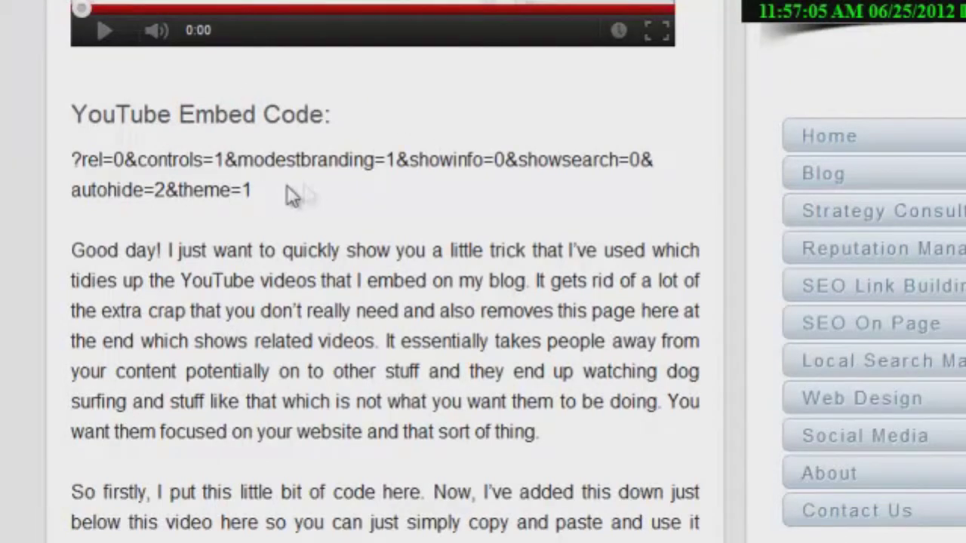
Copy the YouTube parameter string "?rel=0&controls=1&modestbranding=1&showinfo=0&showsearch=0&autohide=2&theme=1" from the "YouTube Embed Code" blog page.
drag(312, 189, 72, 162)
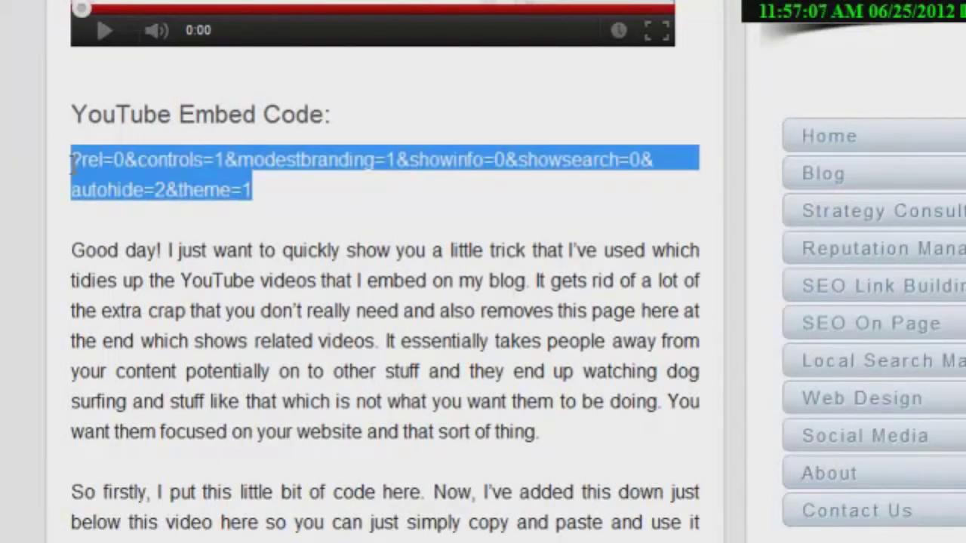
right_click(151, 166)
click(211, 181)
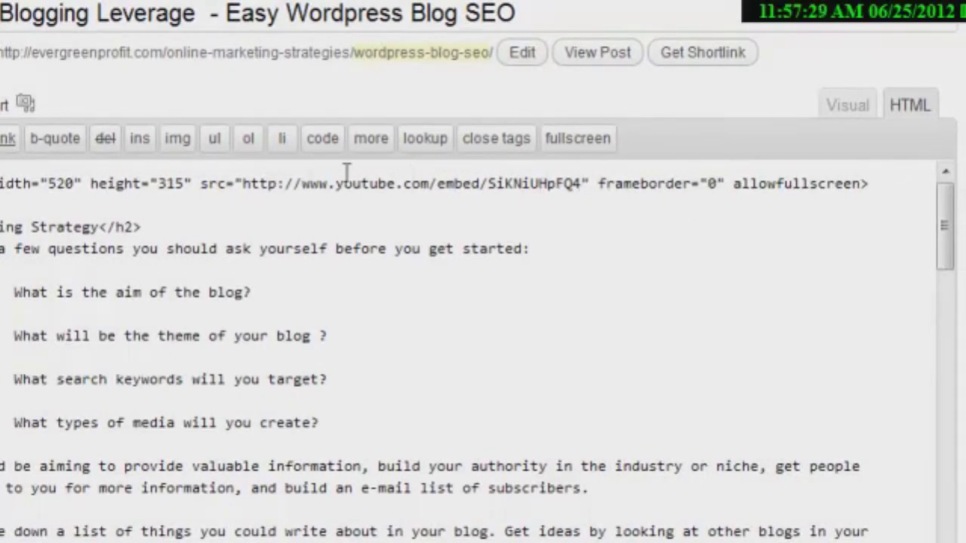
Append the copied player parameters to the end of the iframe's YouTube URL in the post's HTML and play the video in the live post.
drag(243, 181, 581, 176)
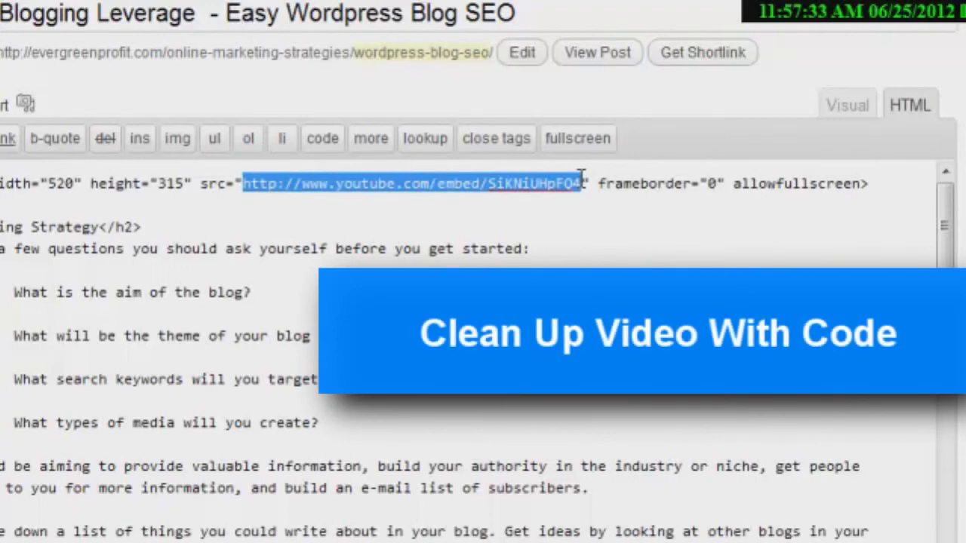
click(586, 184)
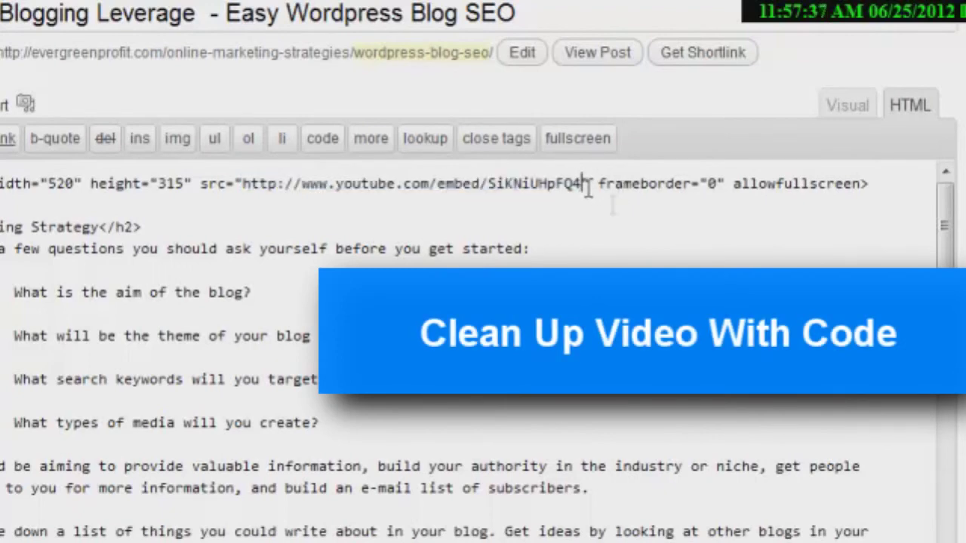
text(?controls=1&modestbranding=1&showinfo=0&showsearch=0&autohide=2&theme=1)
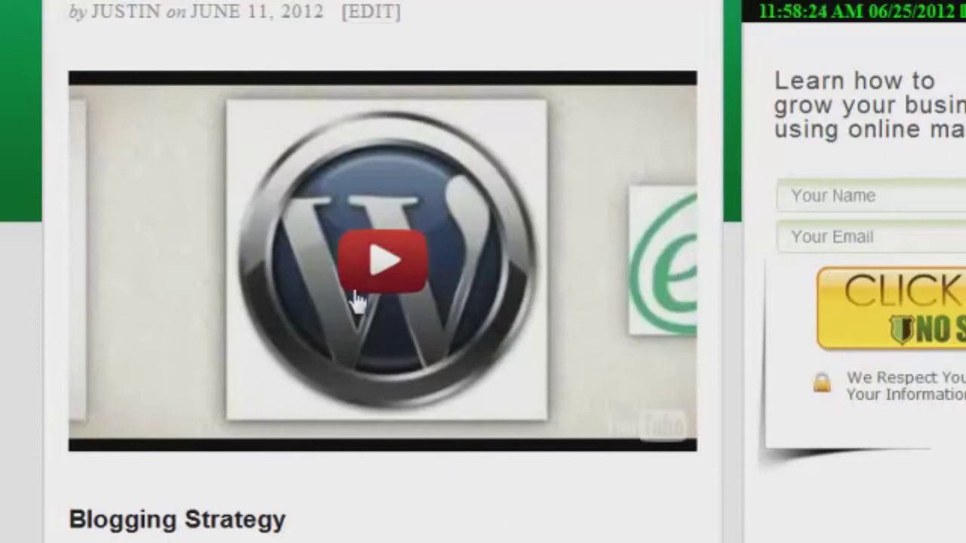
click(404, 269)
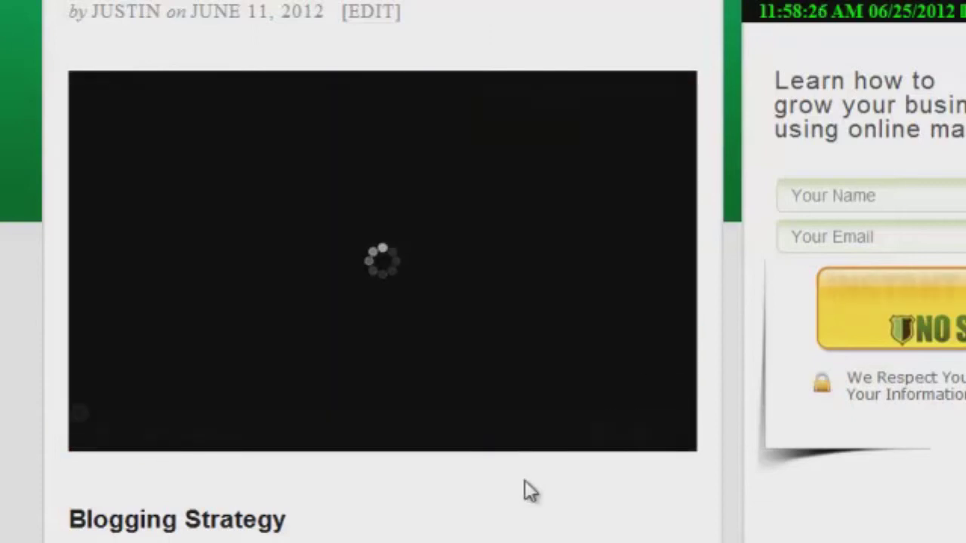